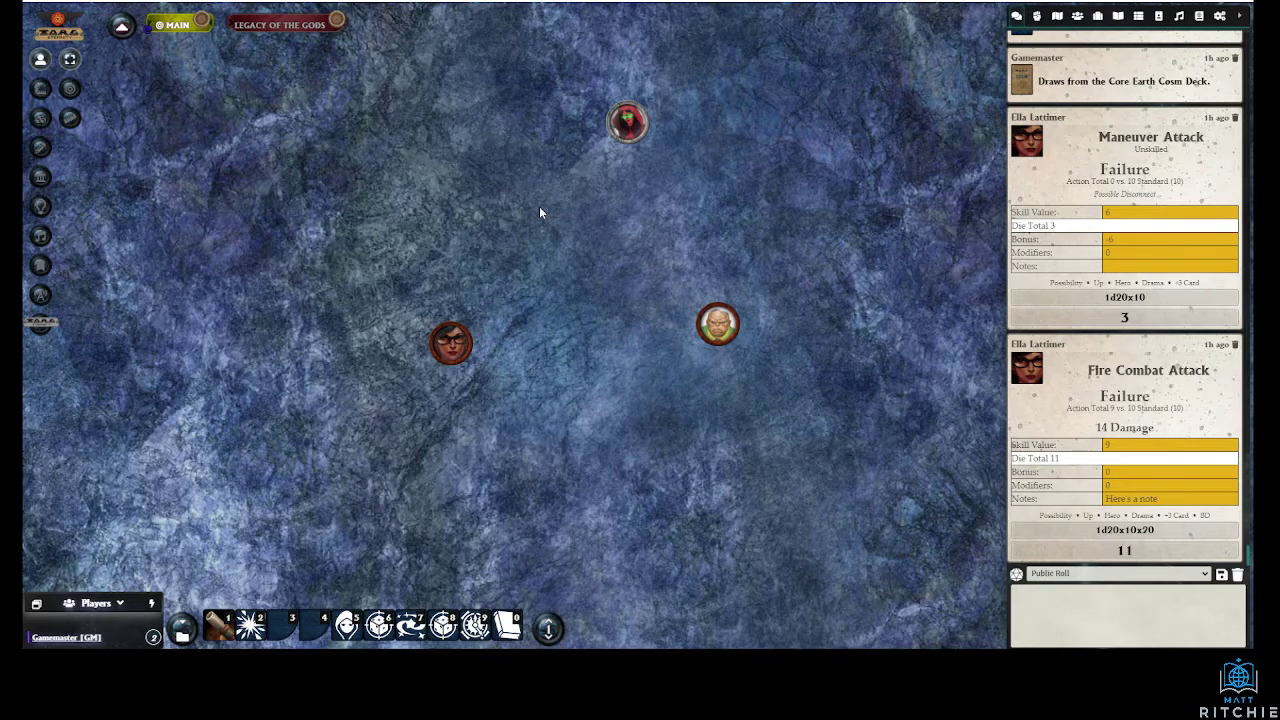
# Open the Cyberwitch's character sheet and bring up the Fireball spell from her powers for editing
pyautogui.click(626, 124)
pyautogui.doubleClick(626, 124)
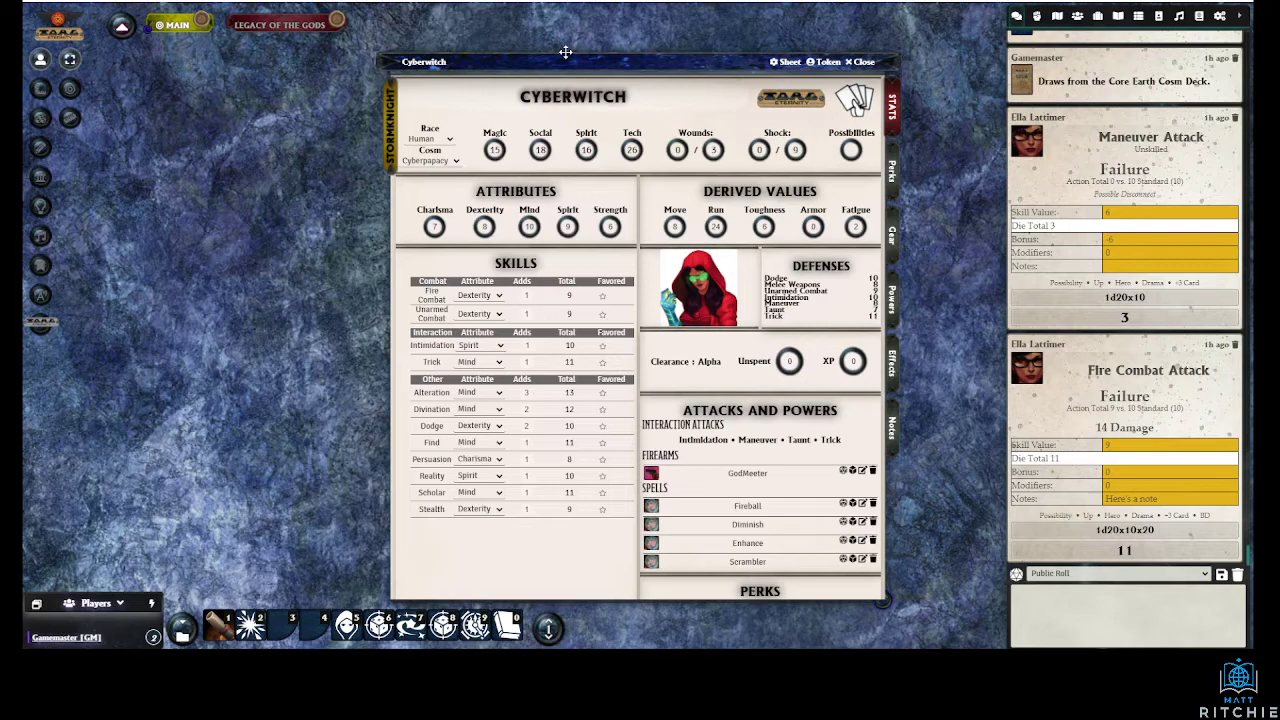
pyautogui.click(890, 300)
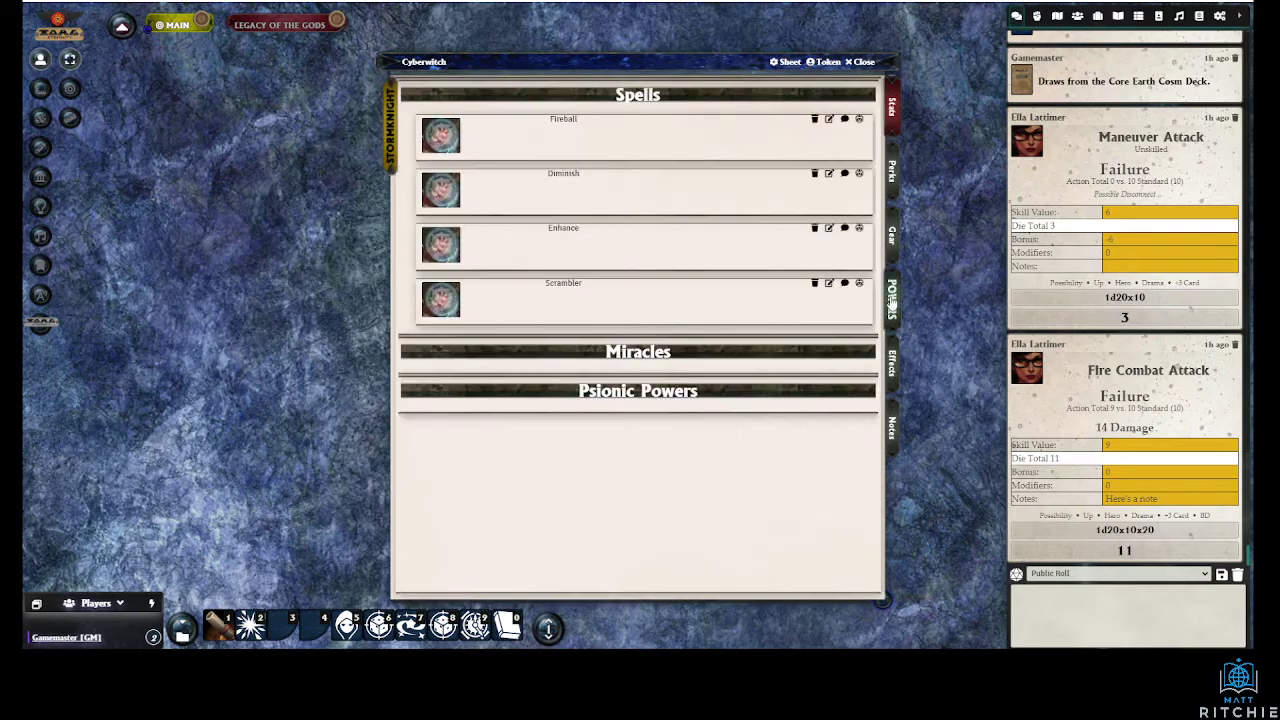
pyautogui.click(829, 119)
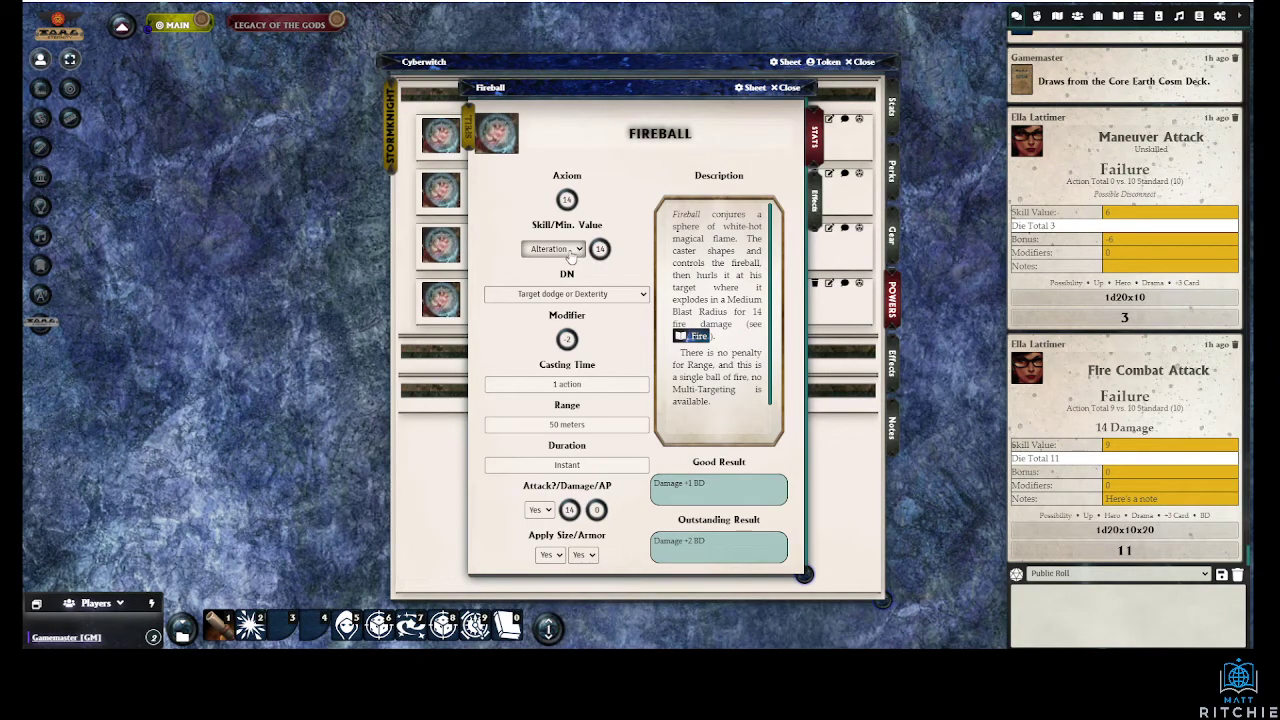
# Examine the casting skill choices and the full list of DN options on the Fireball spell
pyautogui.click(571, 250)
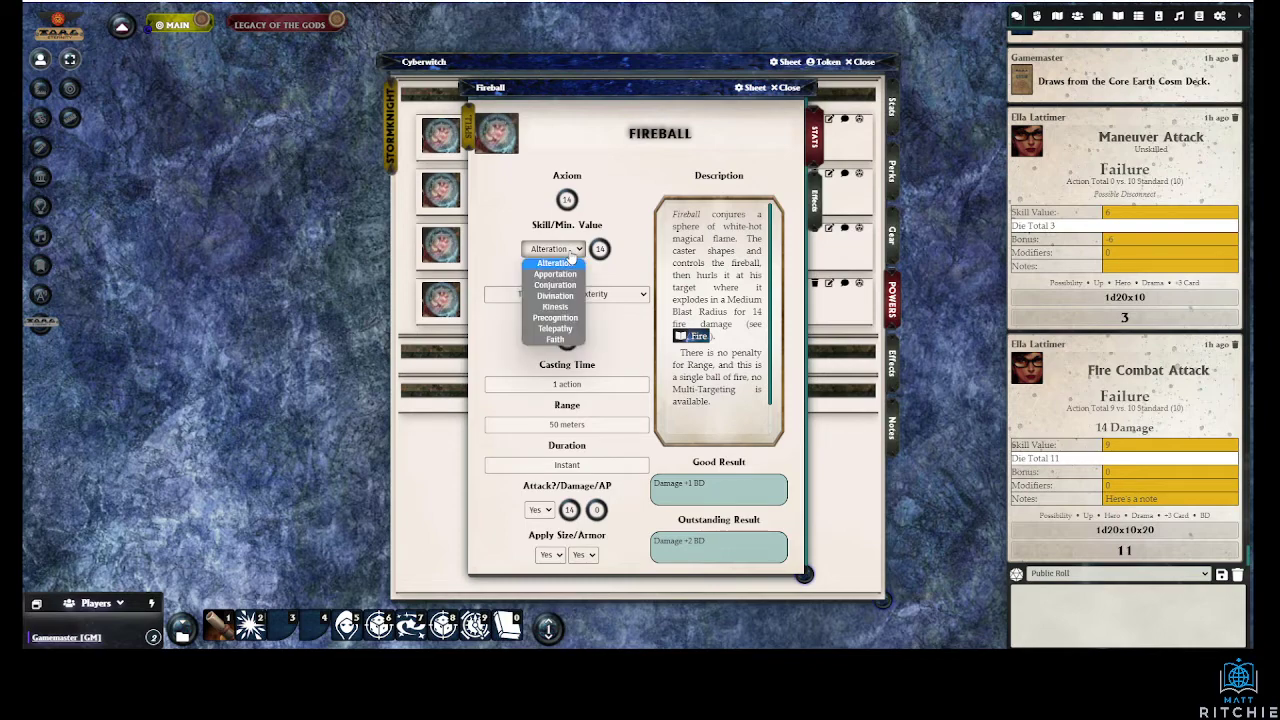
pyautogui.click(571, 257)
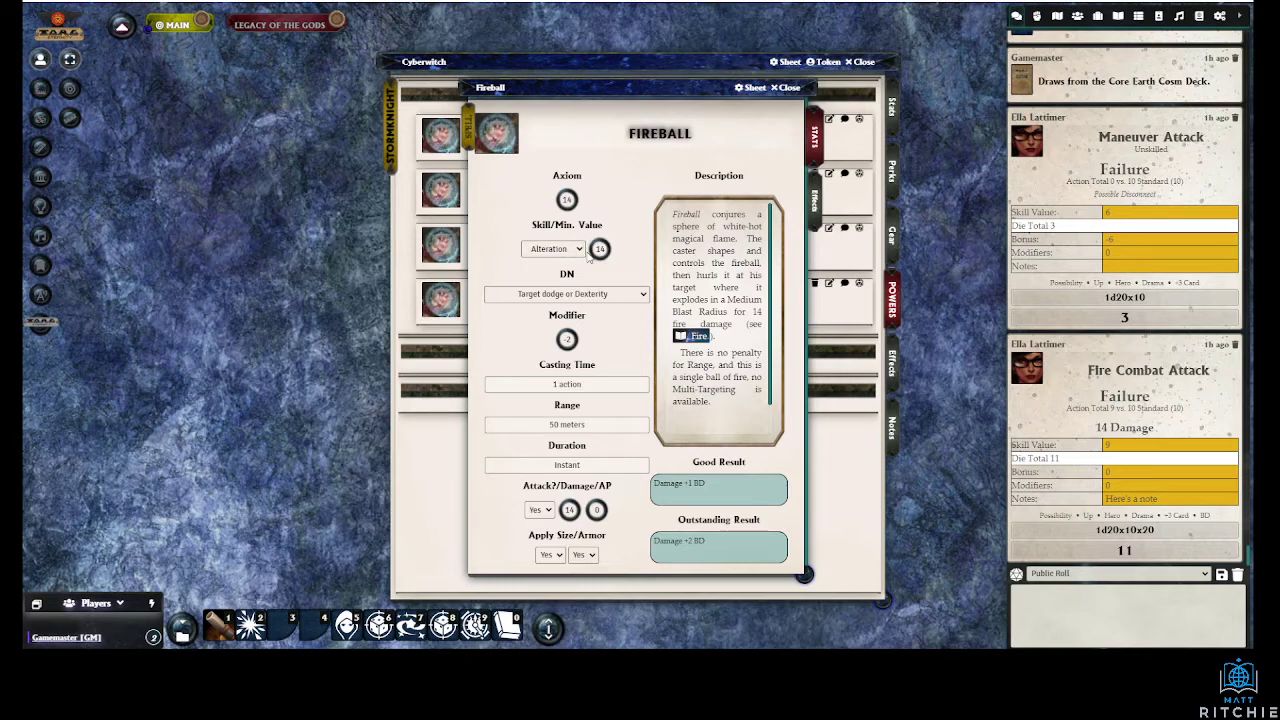
pyautogui.click(546, 294)
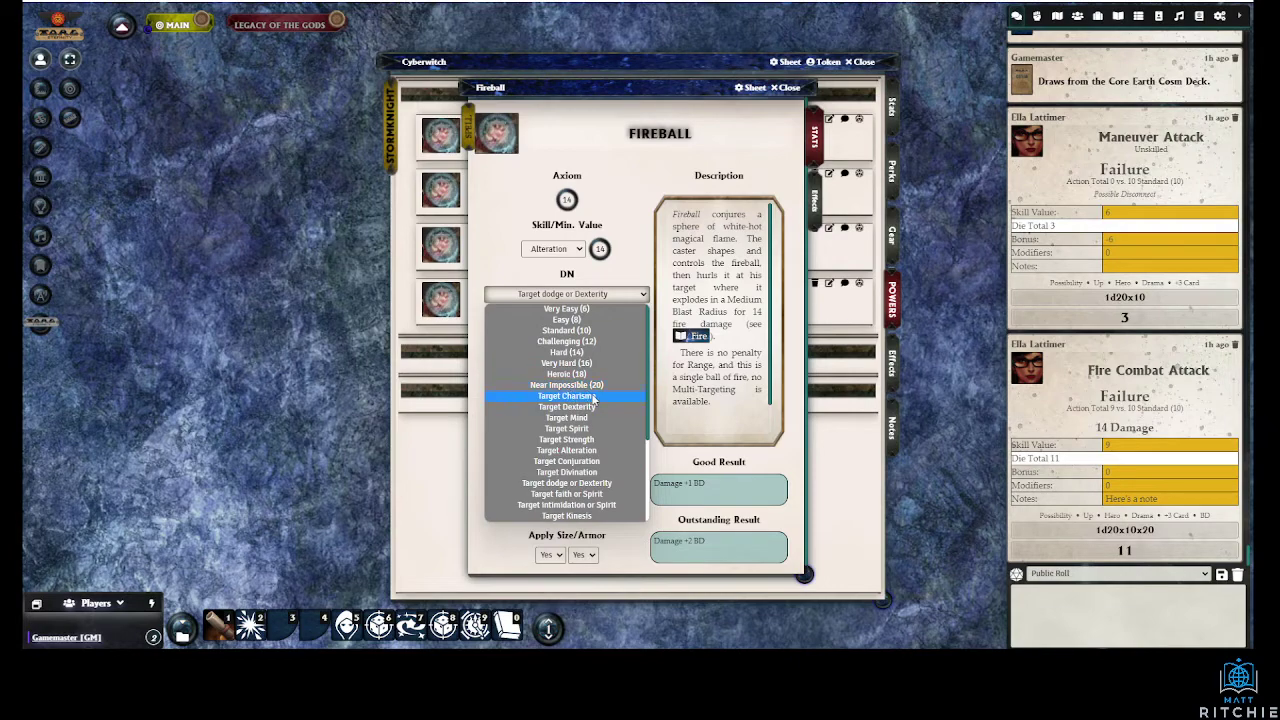
pyautogui.scroll(-1, 592, 400)
pyautogui.scroll(-3, 592, 400)
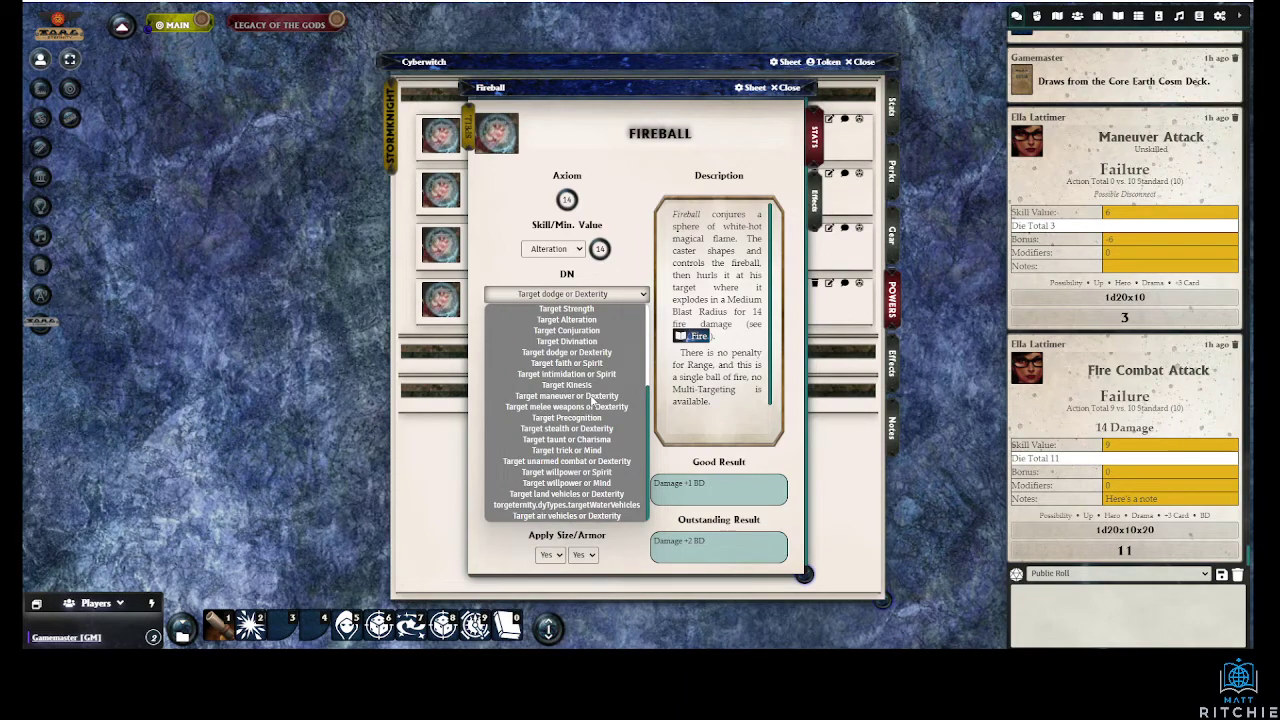
pyautogui.scroll(5, 593, 401)
pyautogui.click(488, 248)
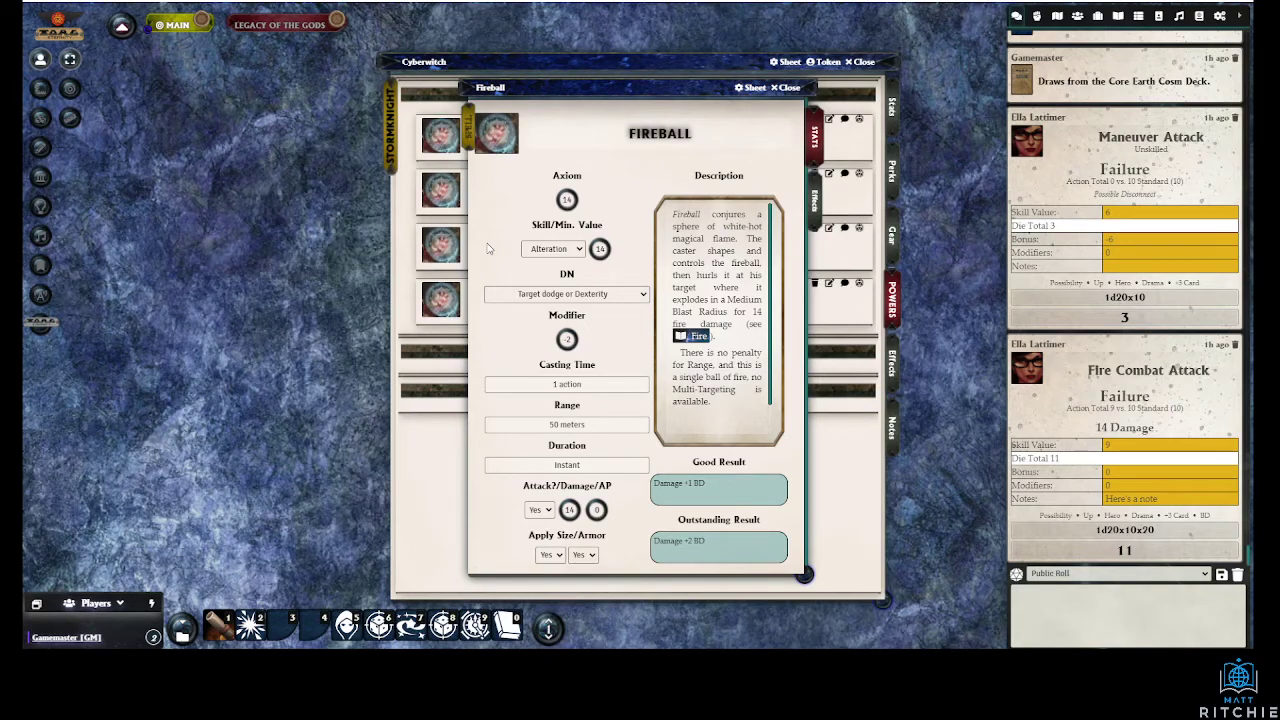
# Review Fireball's skill, keeping Alteration, check its modifier and name fields, and close the spell
pyautogui.click(550, 249)
pyautogui.click(555, 263)
pyautogui.click(567, 339)
pyautogui.click(661, 133)
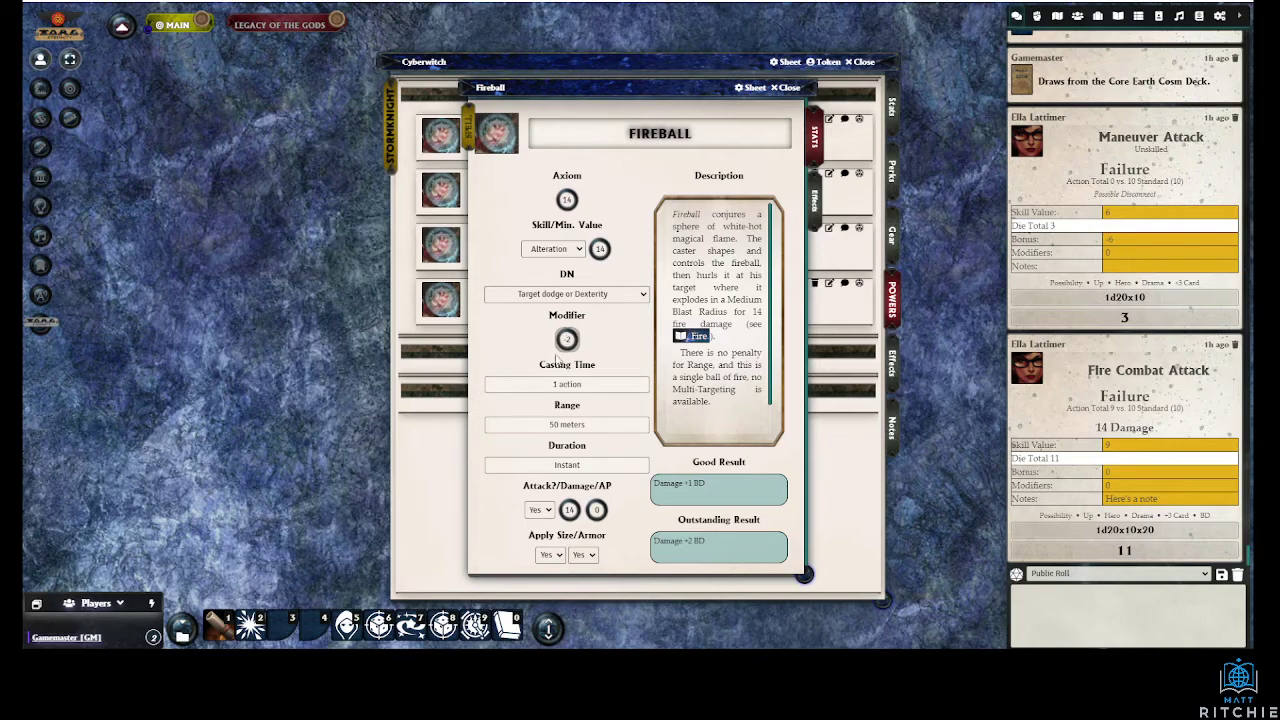
pyautogui.click(584, 340)
pyautogui.click(785, 88)
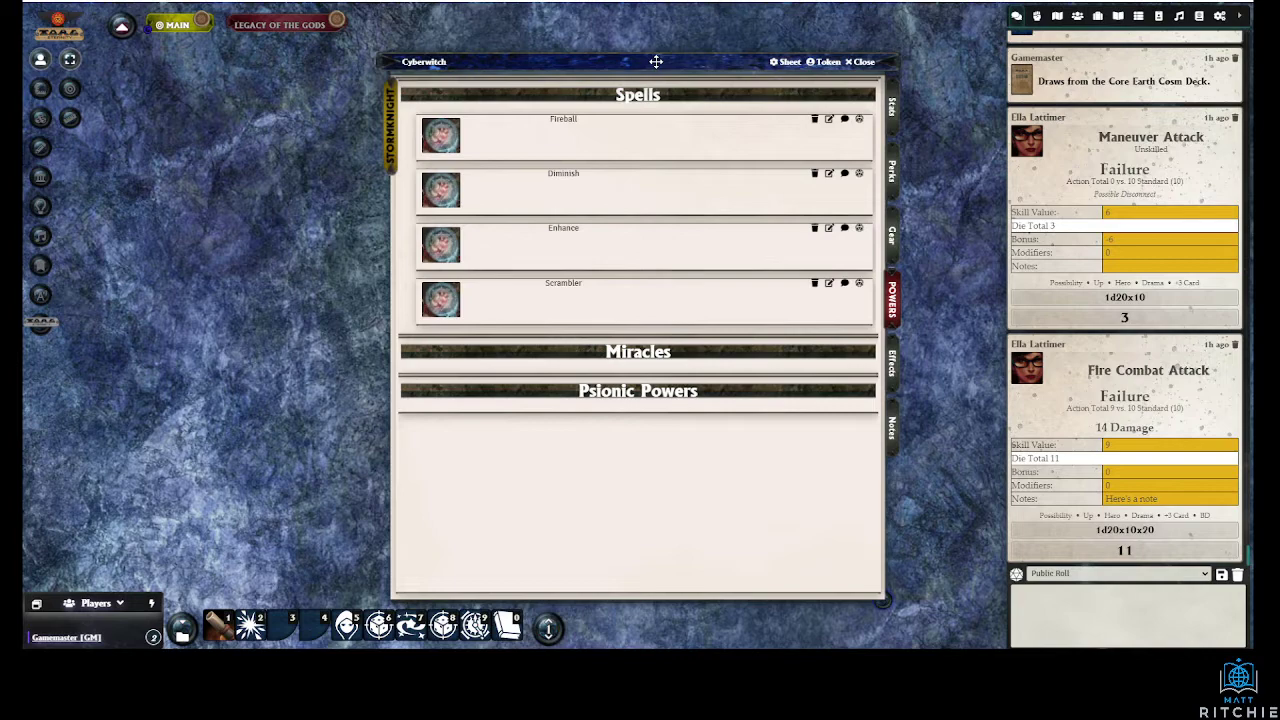
# Roll a Charisma test for the Cyberwitch from her stats against the Standard (10) DN, with no token targeted
pyautogui.click(892, 106)
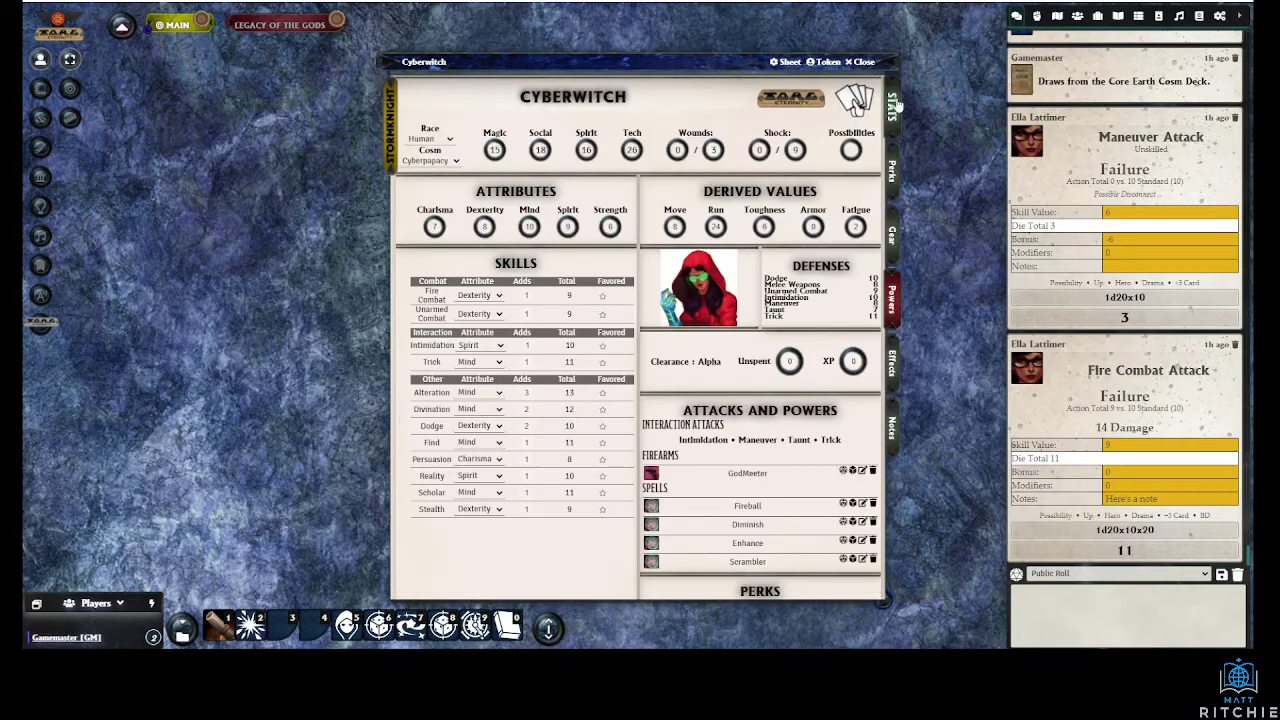
pyautogui.click(447, 212)
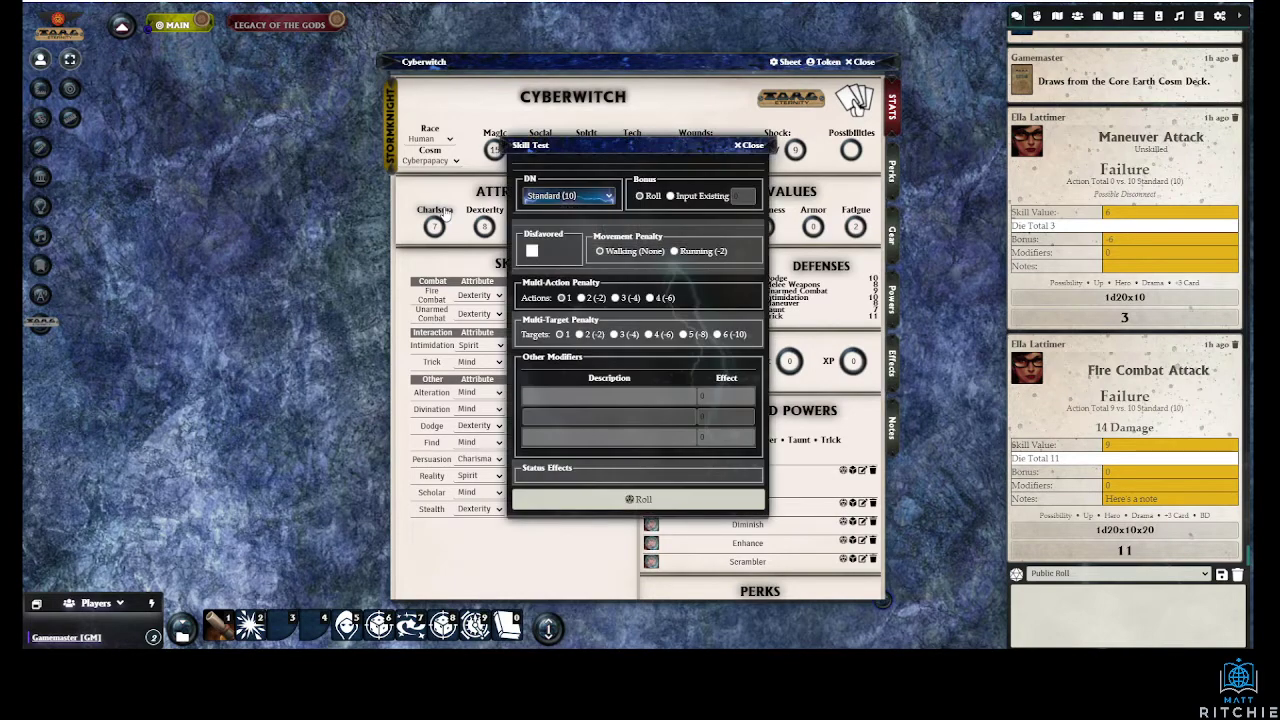
pyautogui.click(586, 134)
pyautogui.moveTo(577, 153); pyautogui.dragTo(543, 149)
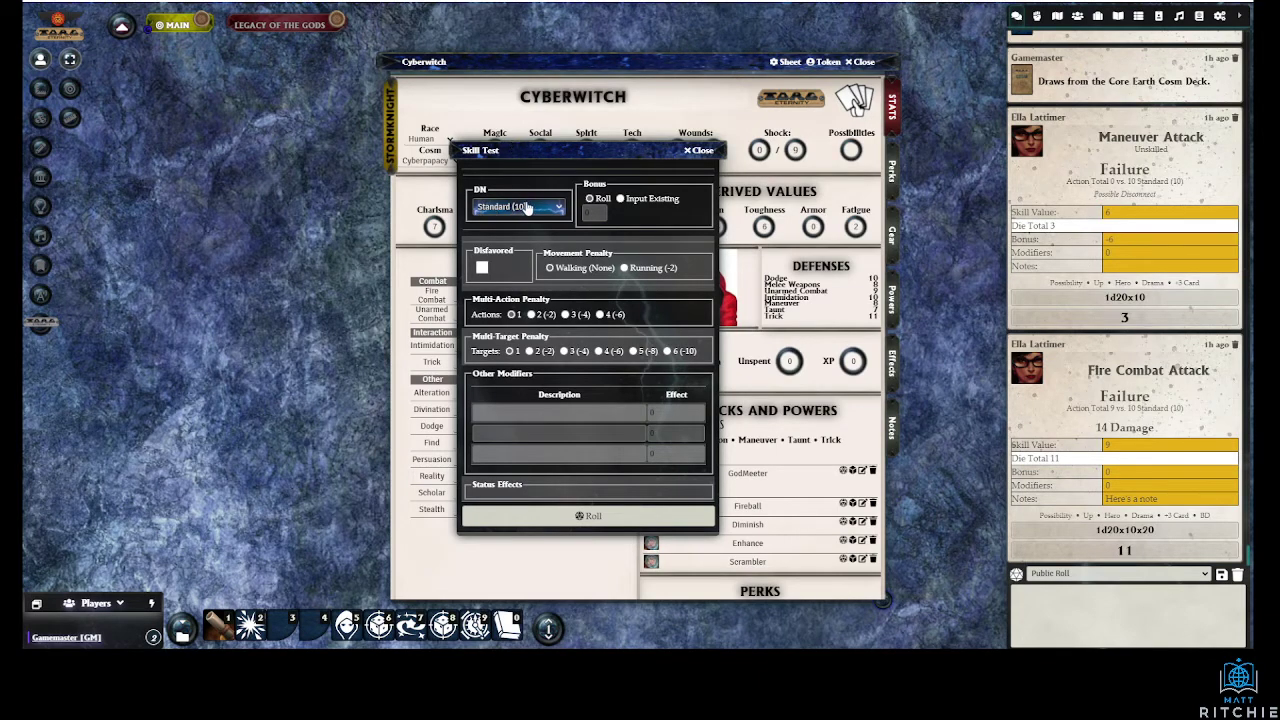
pyautogui.click(527, 206)
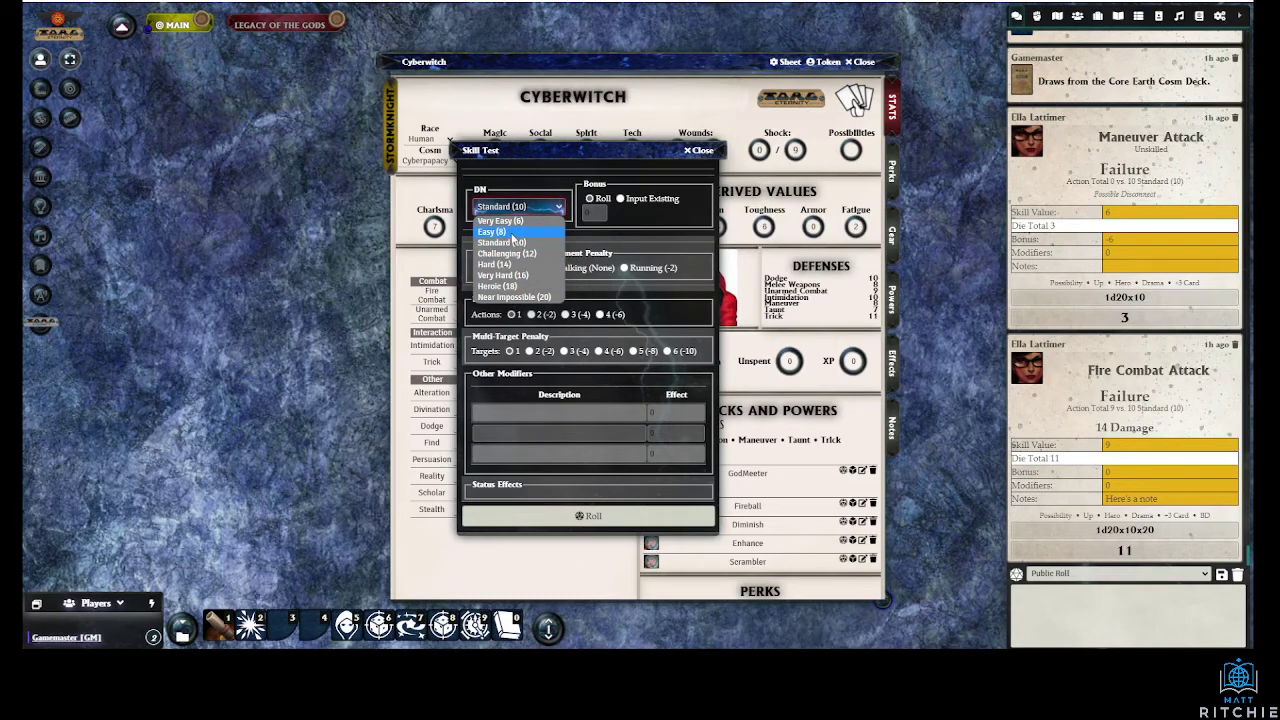
pyautogui.click(523, 150)
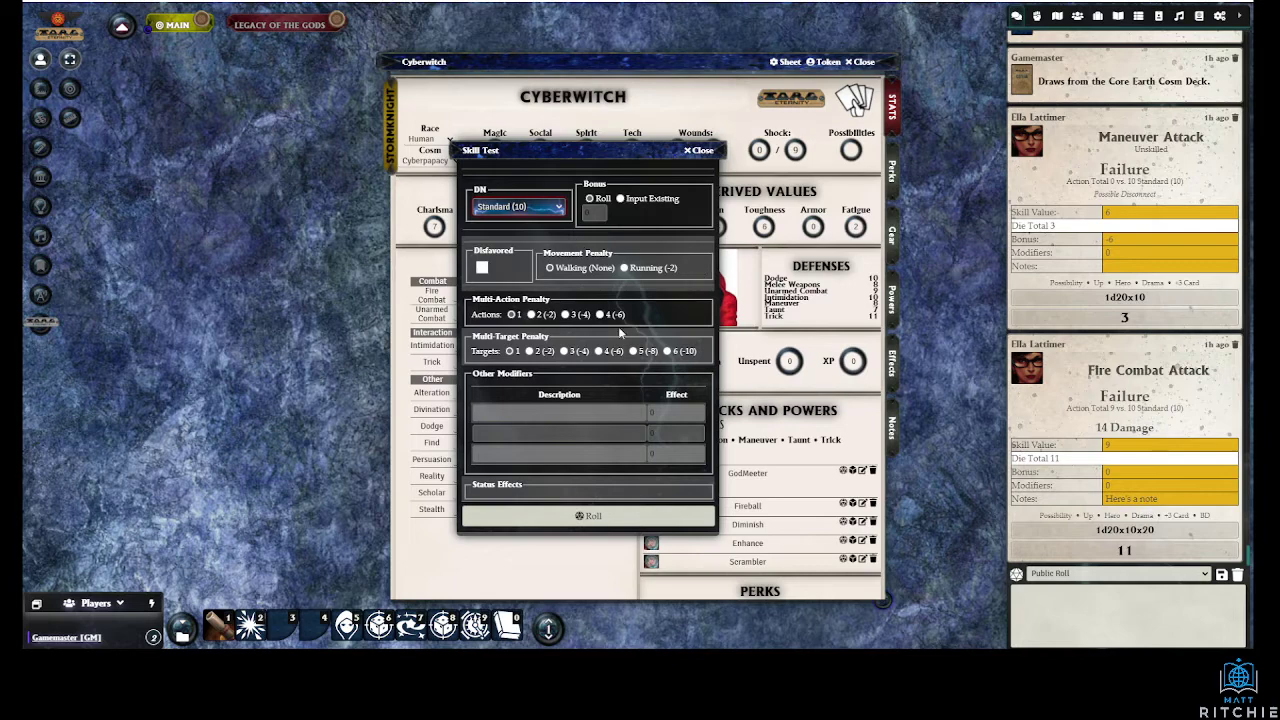
pyautogui.click(641, 515)
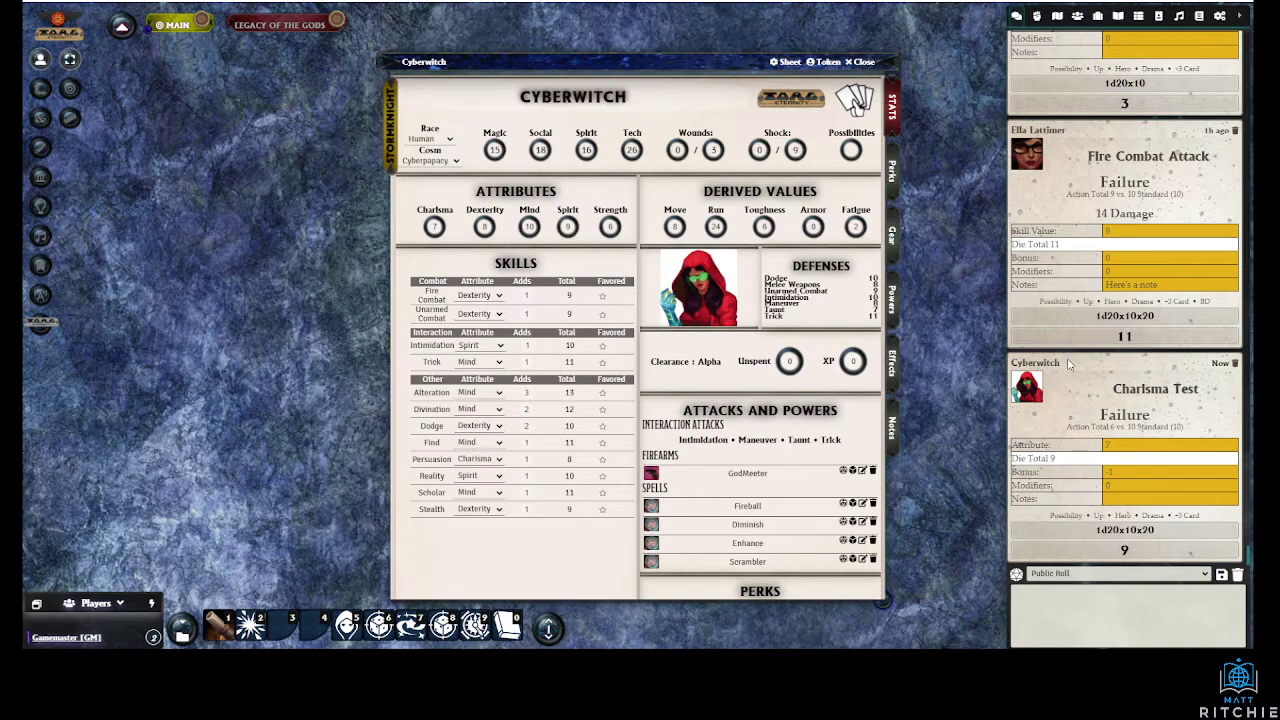
# Move the Cyberwitch sheet aside to uncover the bald character's token and mark that token as the target
pyautogui.moveTo(540, 63); pyautogui.dragTo(298, 55)
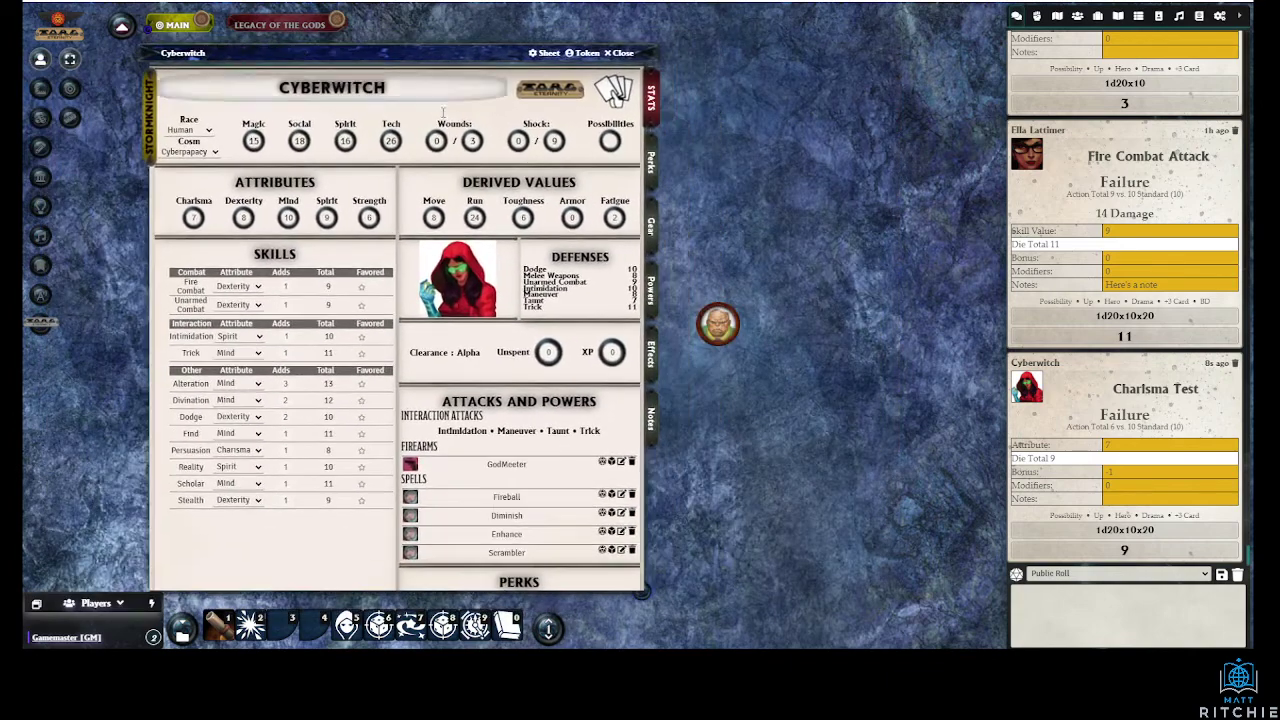
pyautogui.rightClick(720, 320)
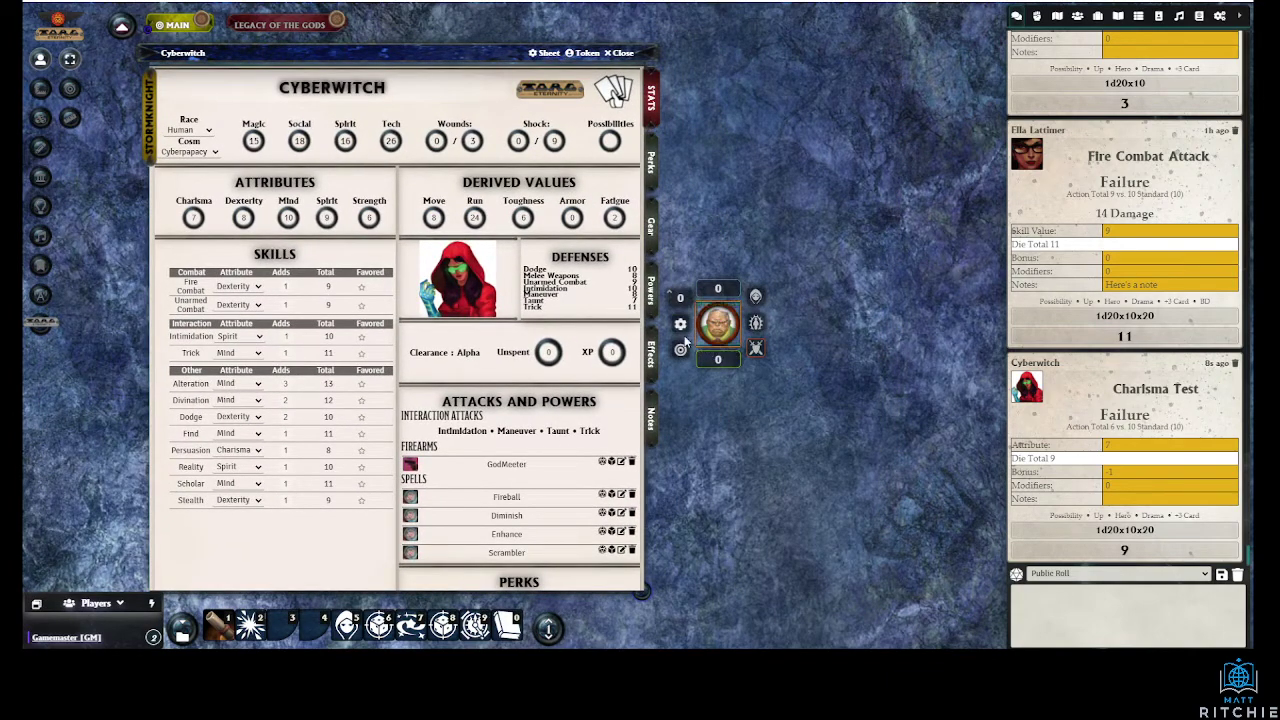
pyautogui.click(685, 348)
pyautogui.click(723, 179)
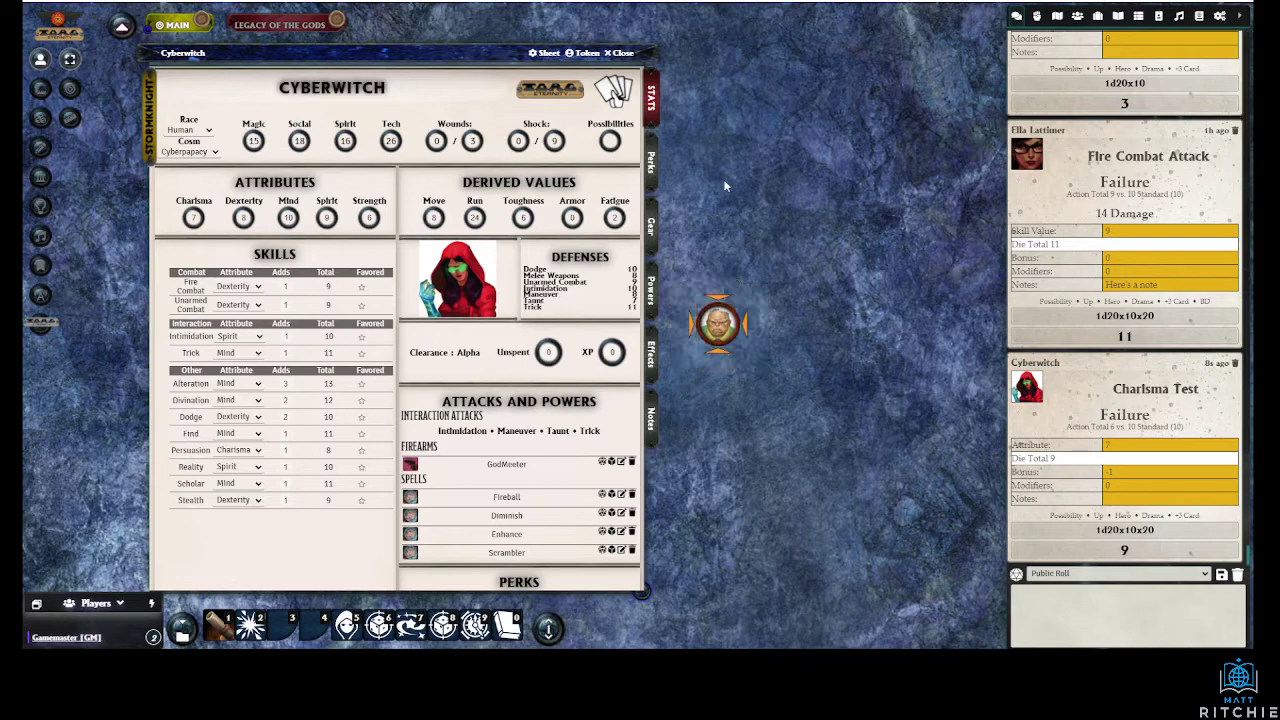
pyautogui.moveTo(416, 49); pyautogui.dragTo(420, 52)
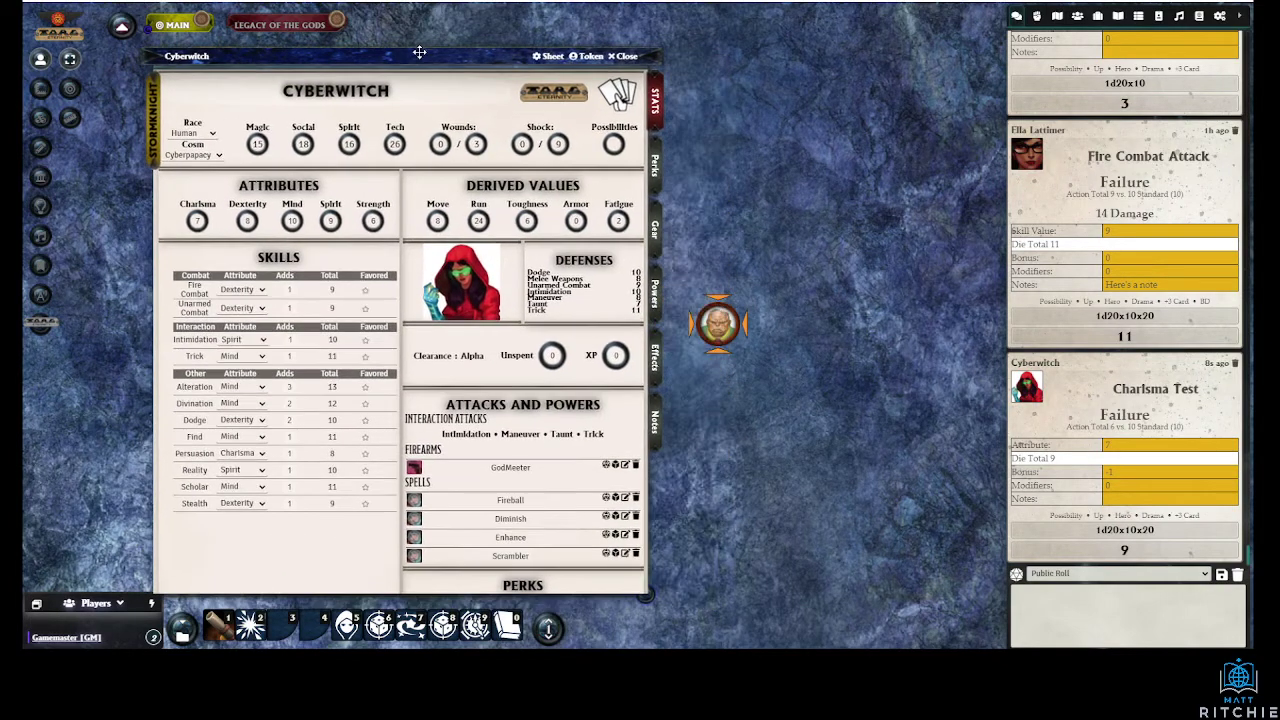
# Roll a Charisma test for the Cyberwitch with the DN set to Target Charisma
pyautogui.click(196, 210)
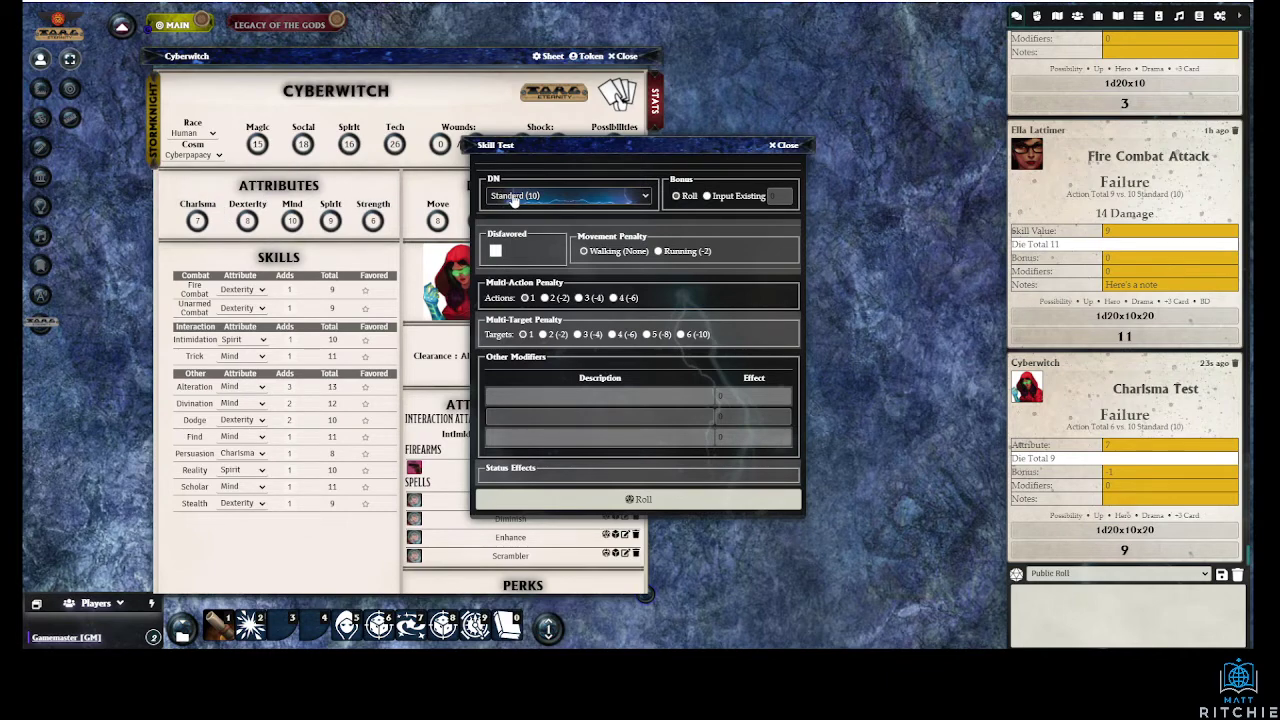
pyautogui.click(514, 197)
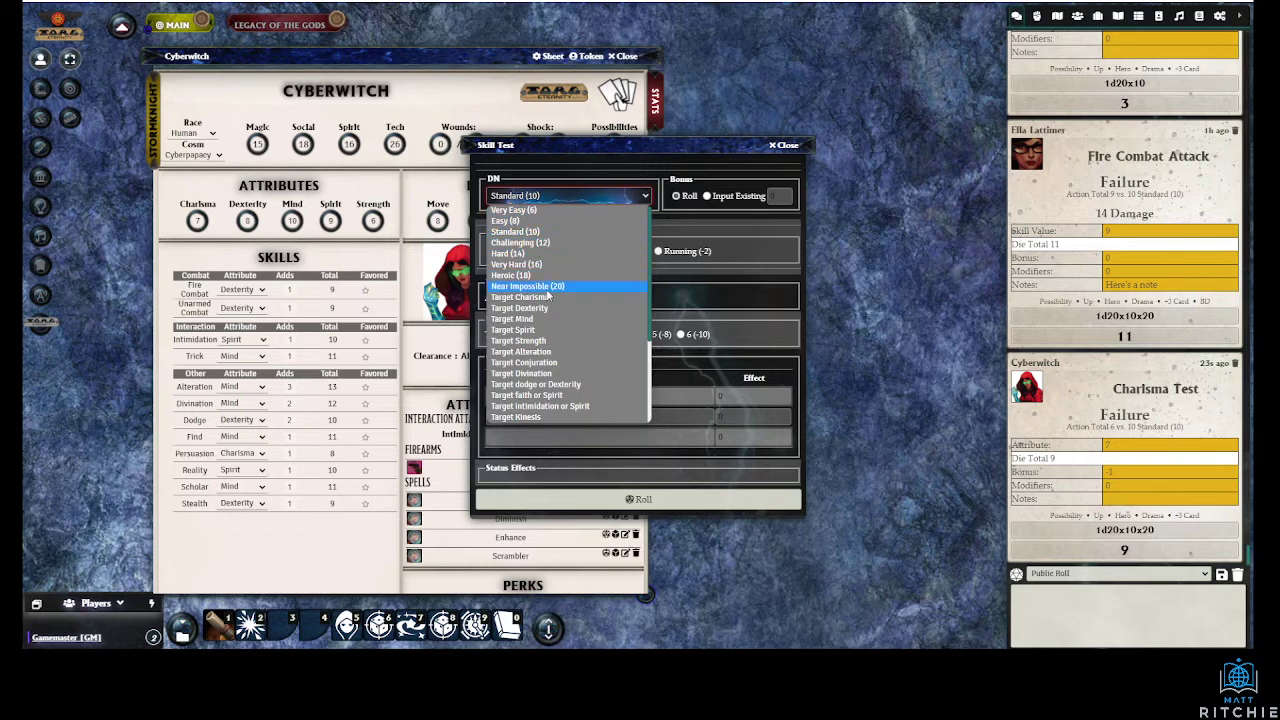
pyautogui.scroll(-3, 532, 340)
pyautogui.scroll(3, 532, 345)
pyautogui.scroll(-3, 532, 350)
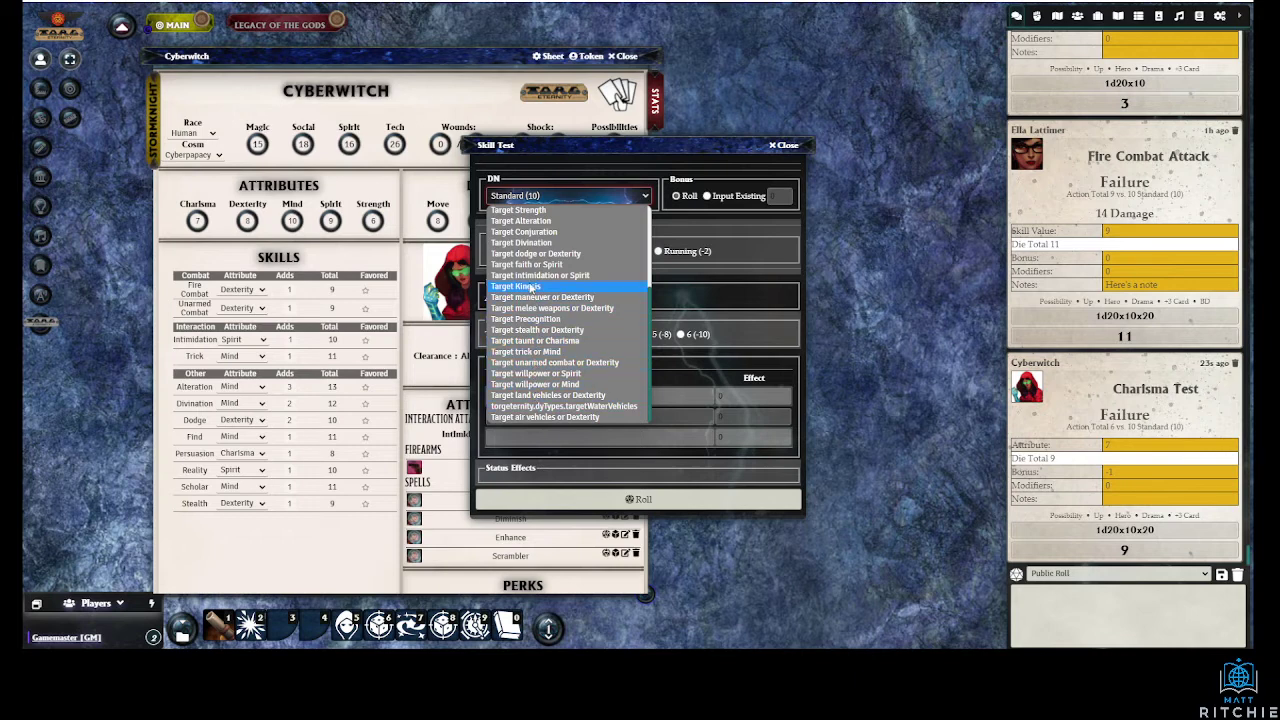
pyautogui.scroll(3, 537, 320)
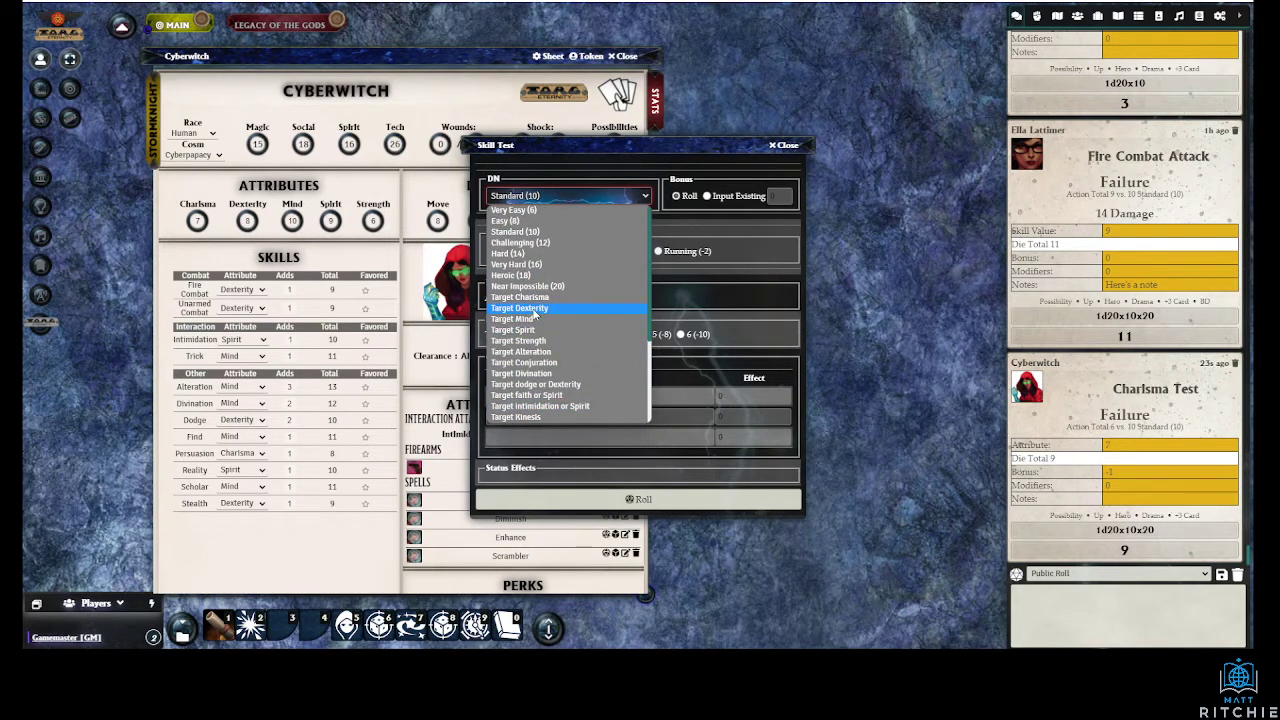
pyautogui.click(537, 298)
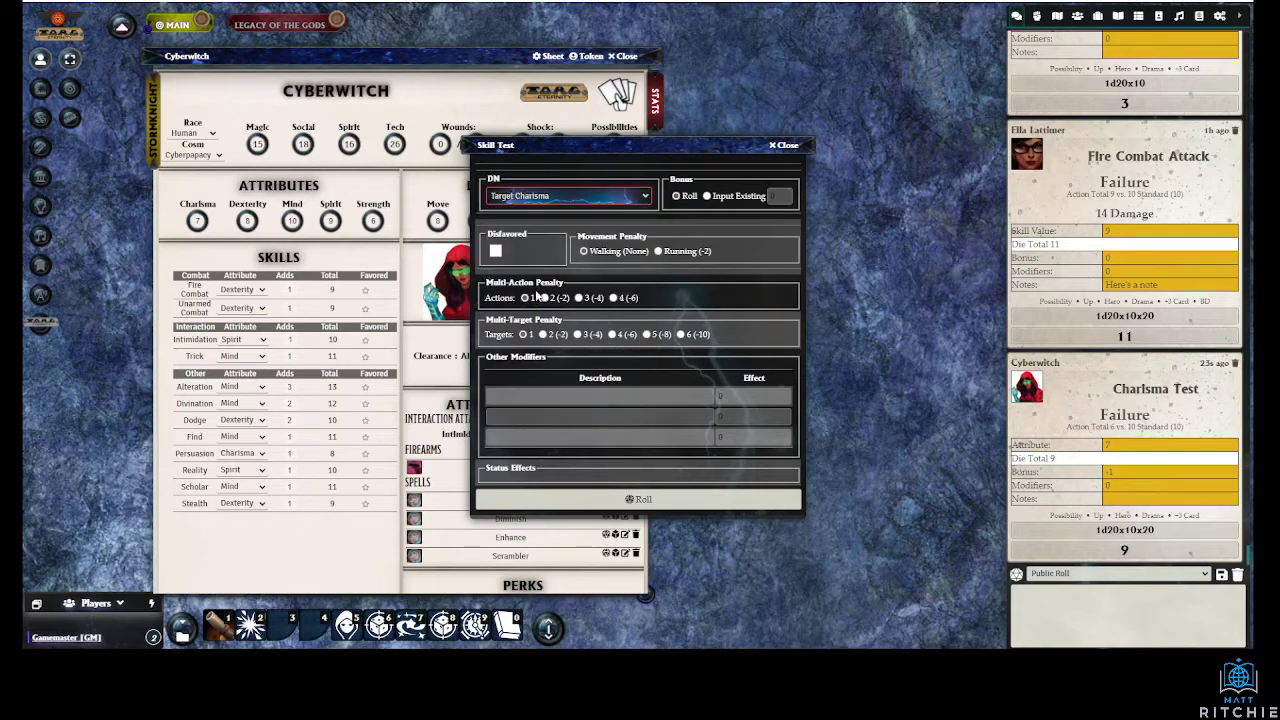
pyautogui.click(640, 499)
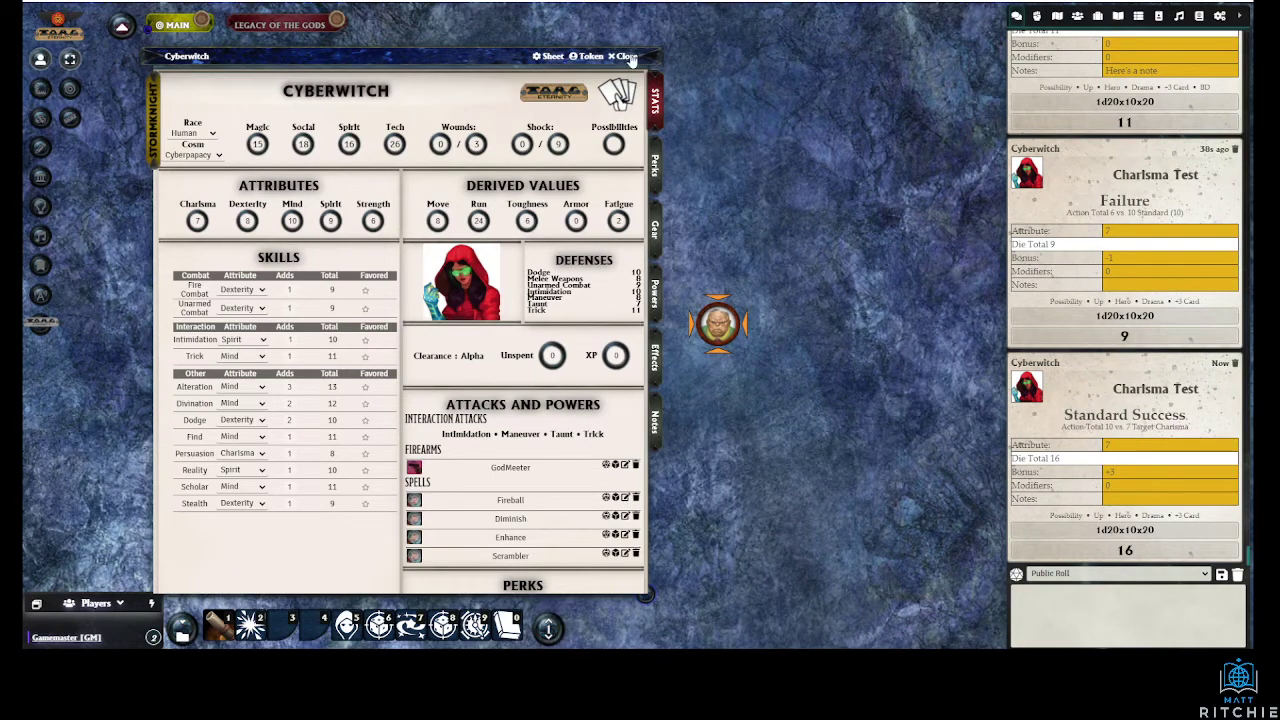
# Roll a Find test for the Cyberwitch with the DN set to Target stealth or Dexterity
pyautogui.keyDown('shift'); pyautogui.click(197, 440); pyautogui.keyUp('shift')
pyautogui.click(530, 197)
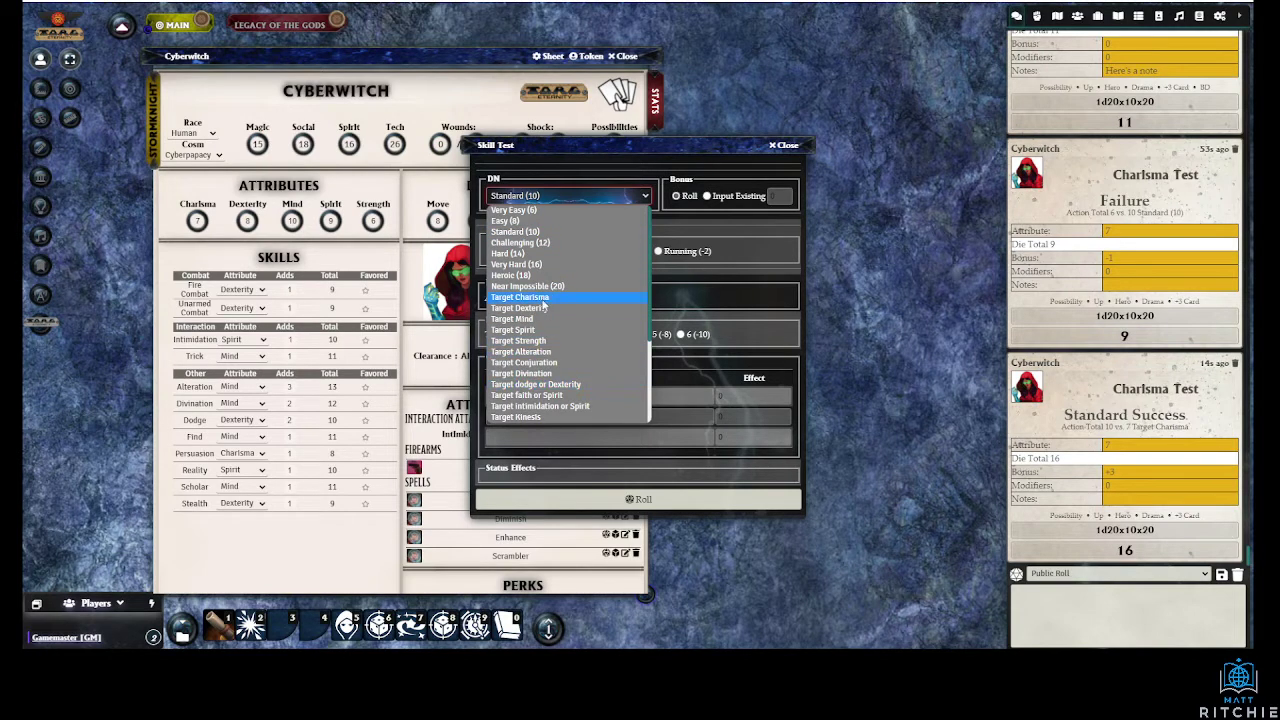
pyautogui.scroll(-1, 558, 322)
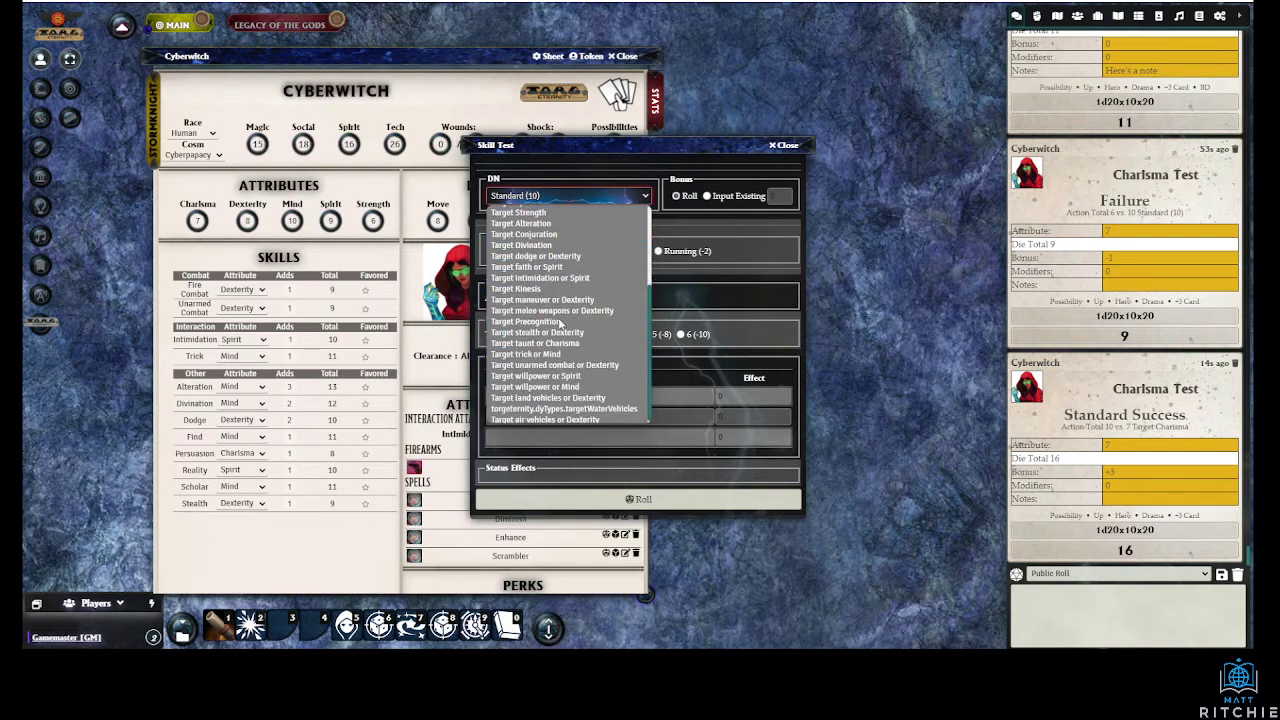
pyautogui.click(549, 334)
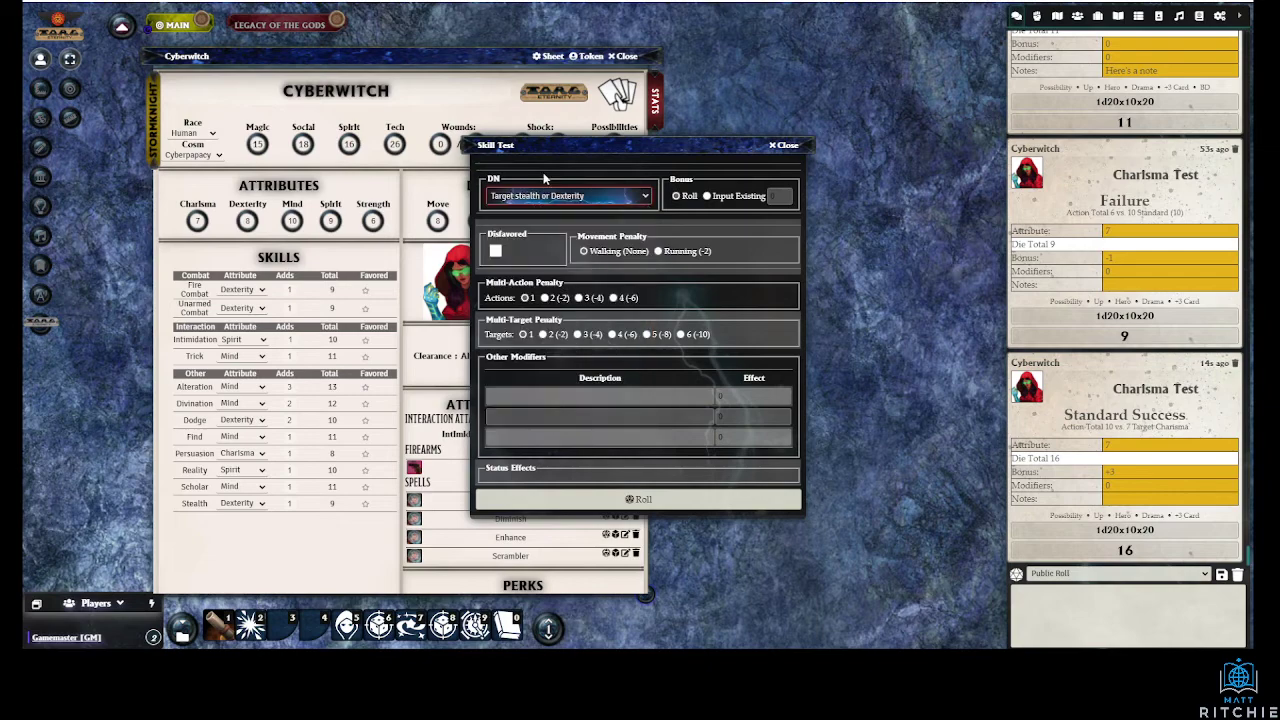
pyautogui.click(636, 499)
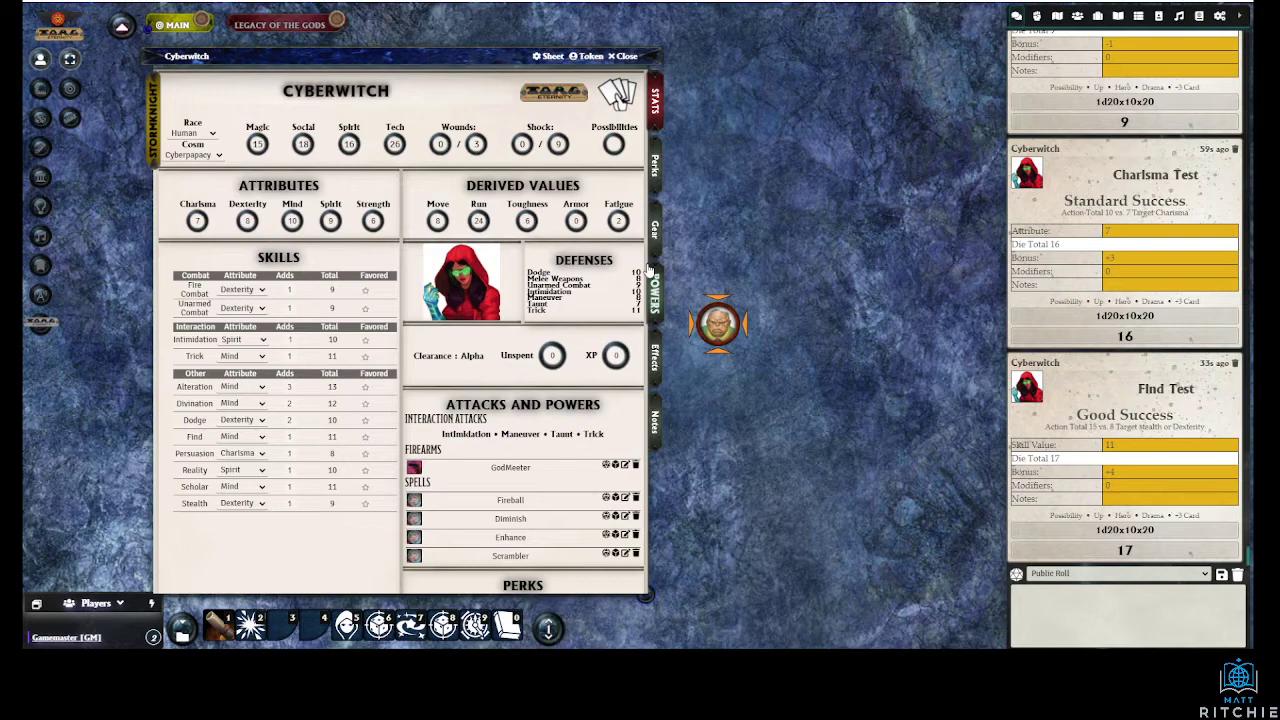
# Roll an active defense for the Cyberwitch with the default test options
pyautogui.click(585, 262)
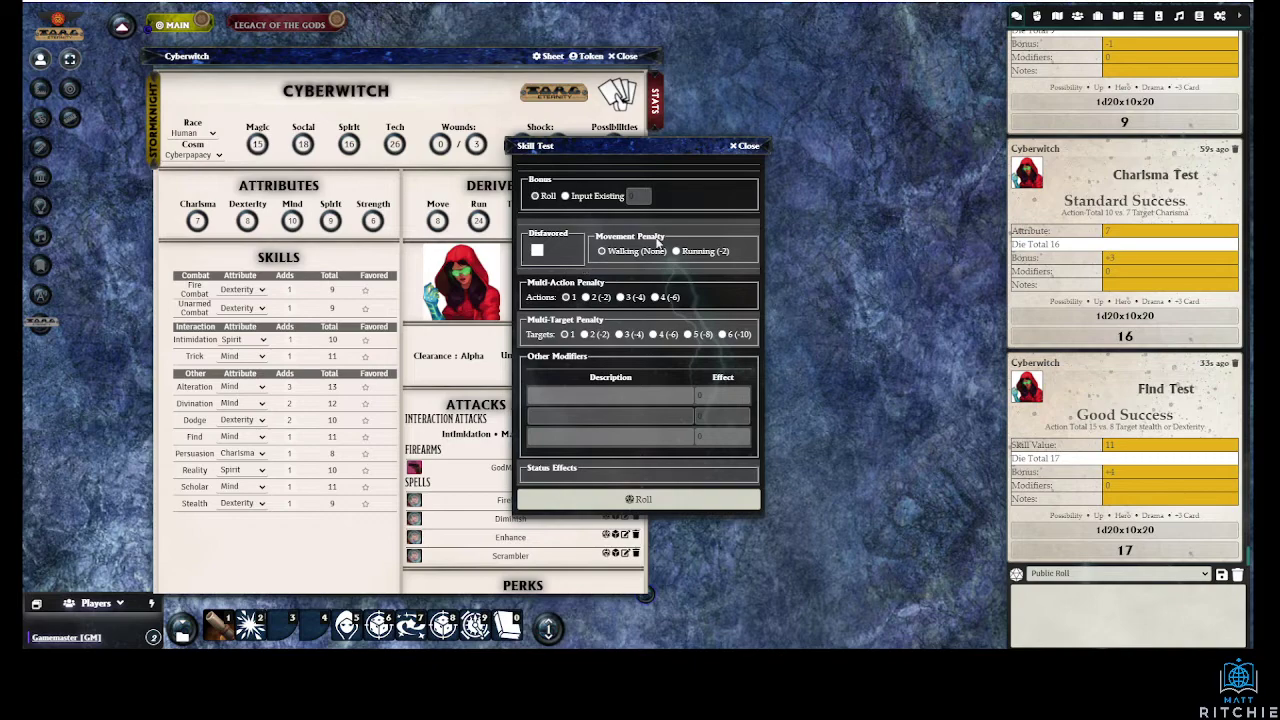
pyautogui.click(618, 502)
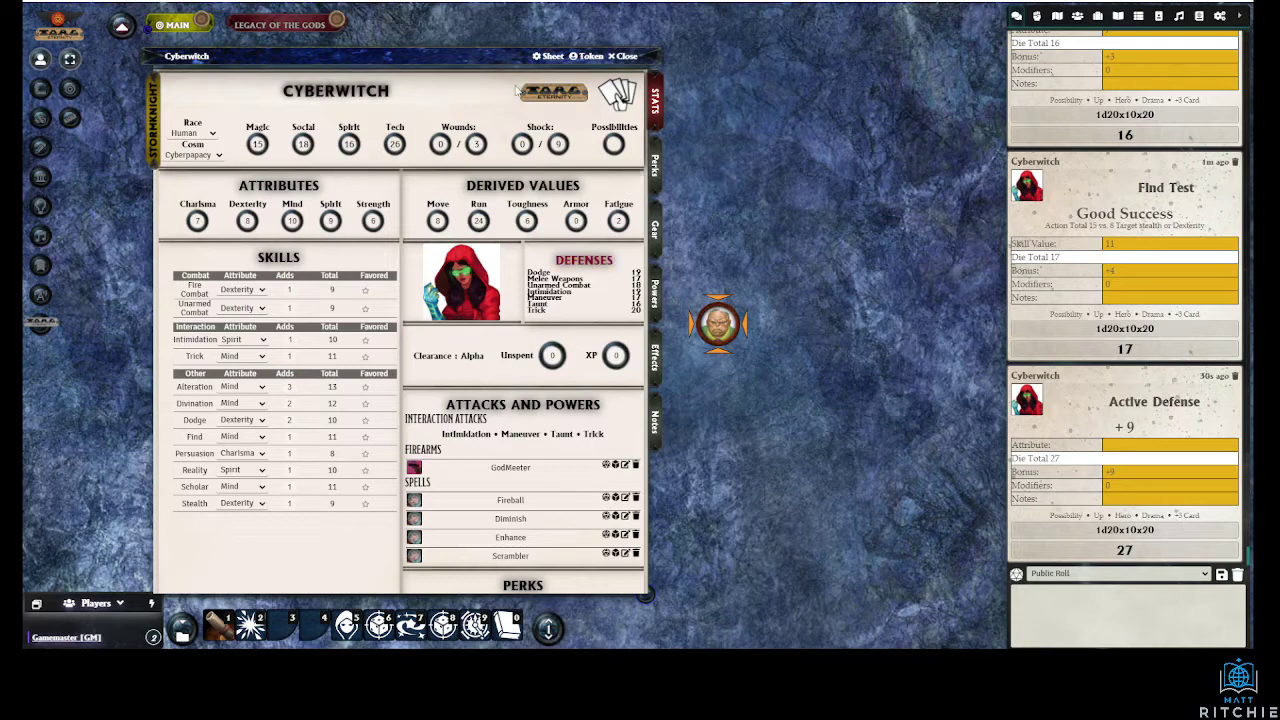
# Inspect the attribute changes of the Cyberwitch's temporary ActiveDefense effect and close its configuration
pyautogui.click(654, 362)
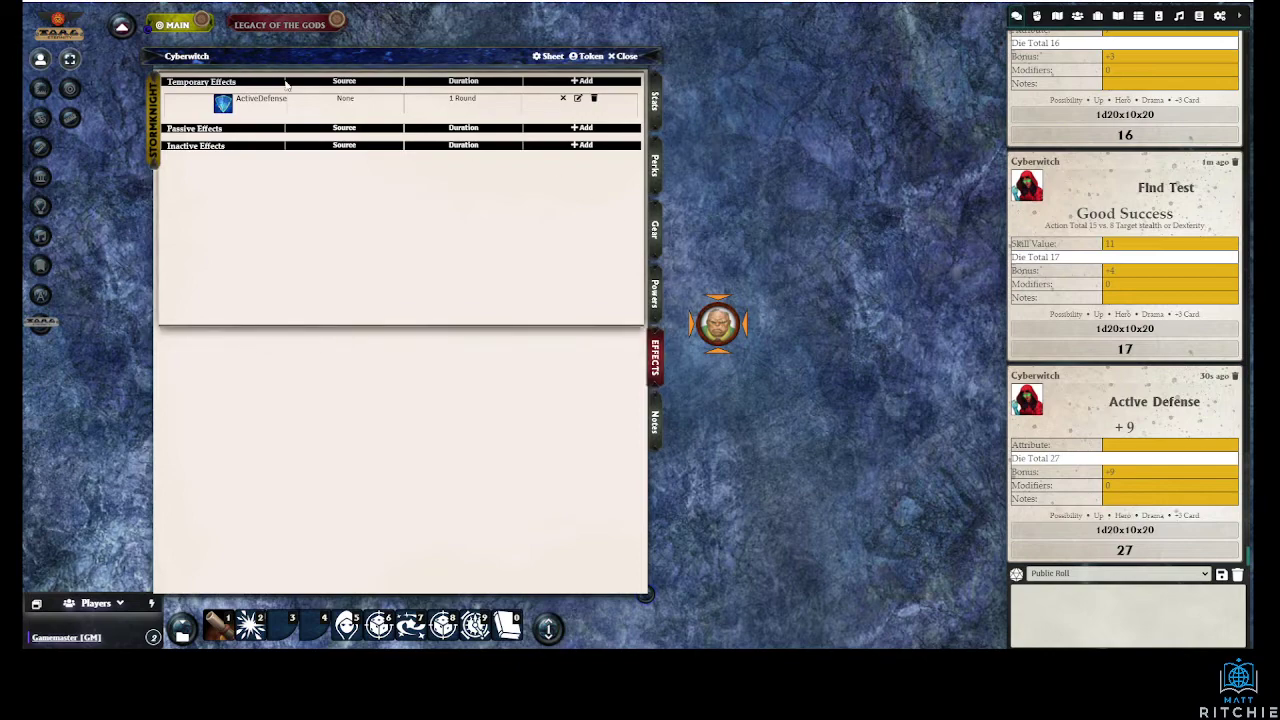
pyautogui.click(579, 99)
pyautogui.click(748, 276)
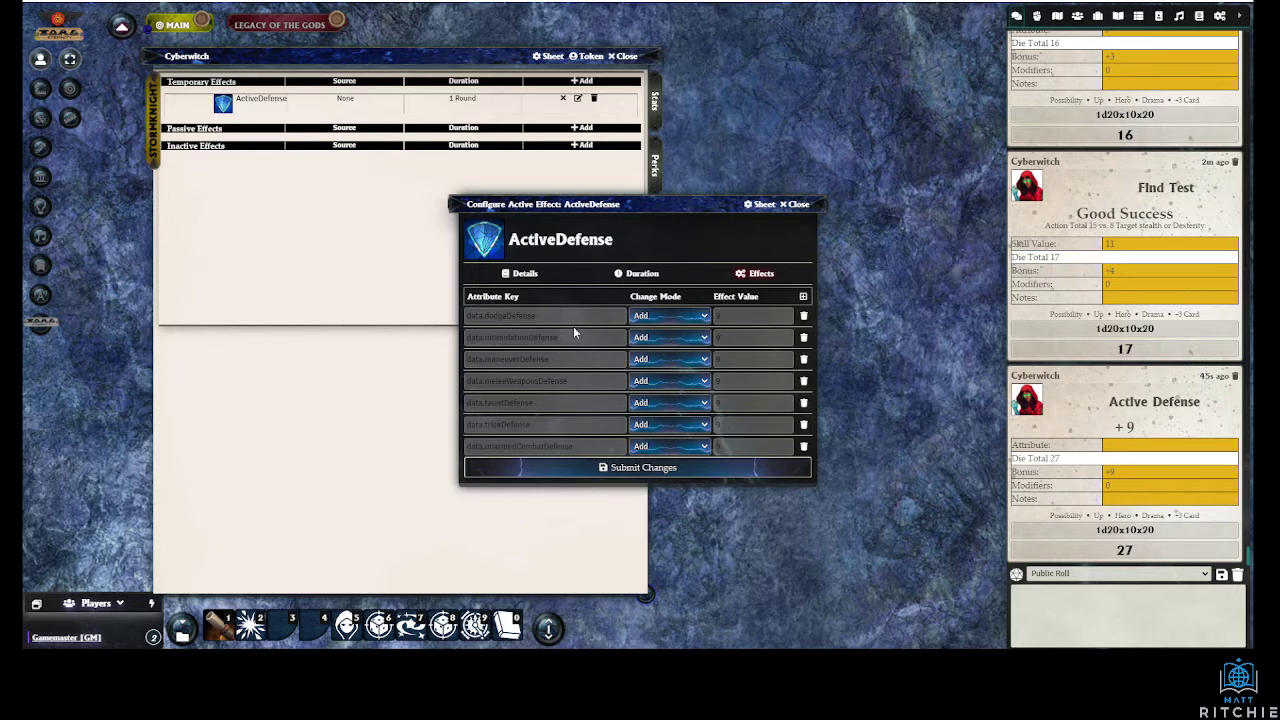
pyautogui.click(797, 204)
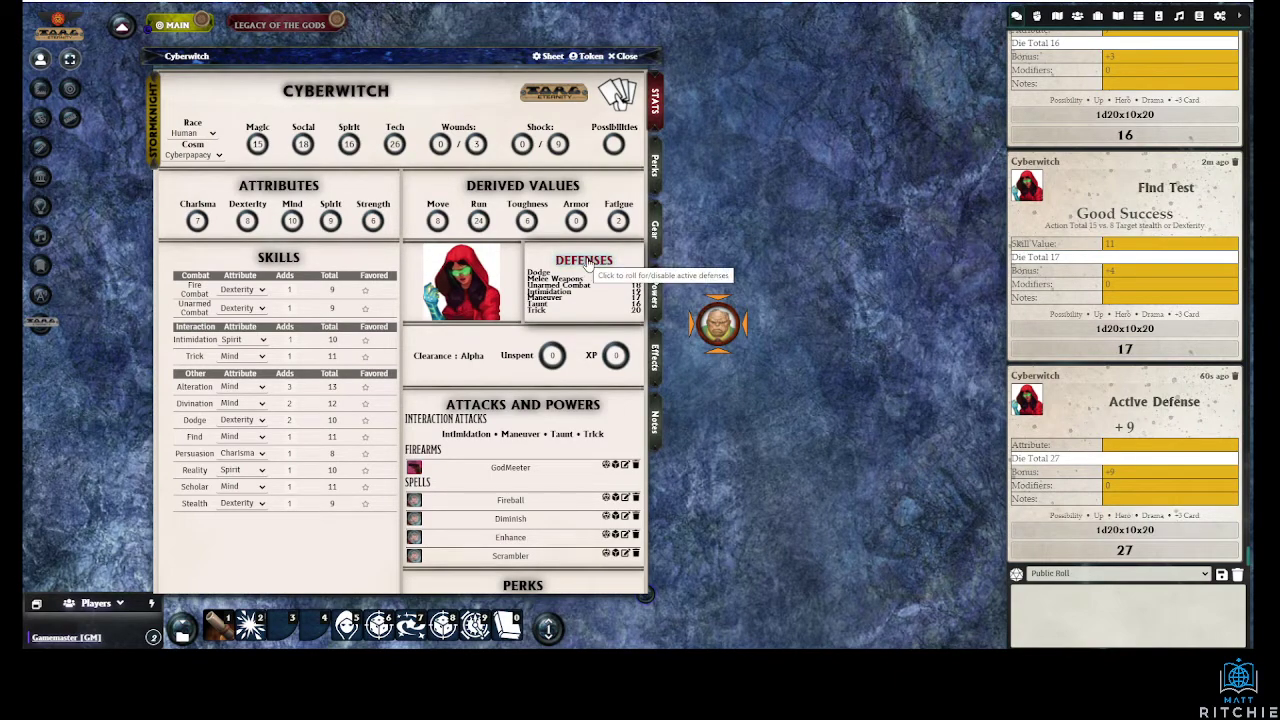
# Disable the Cyberwitch's active defense and clear the targeting from the token on the scene
pyautogui.click(588, 262)
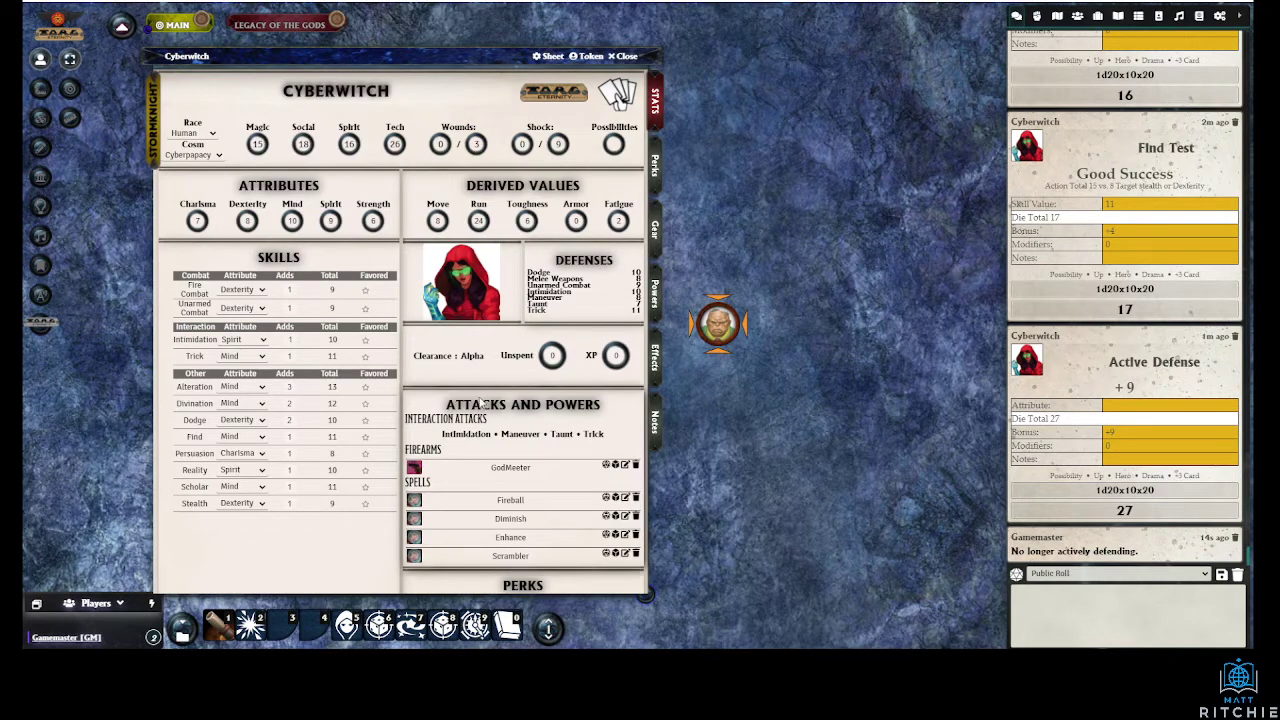
pyautogui.scroll(-1, 410, 346)
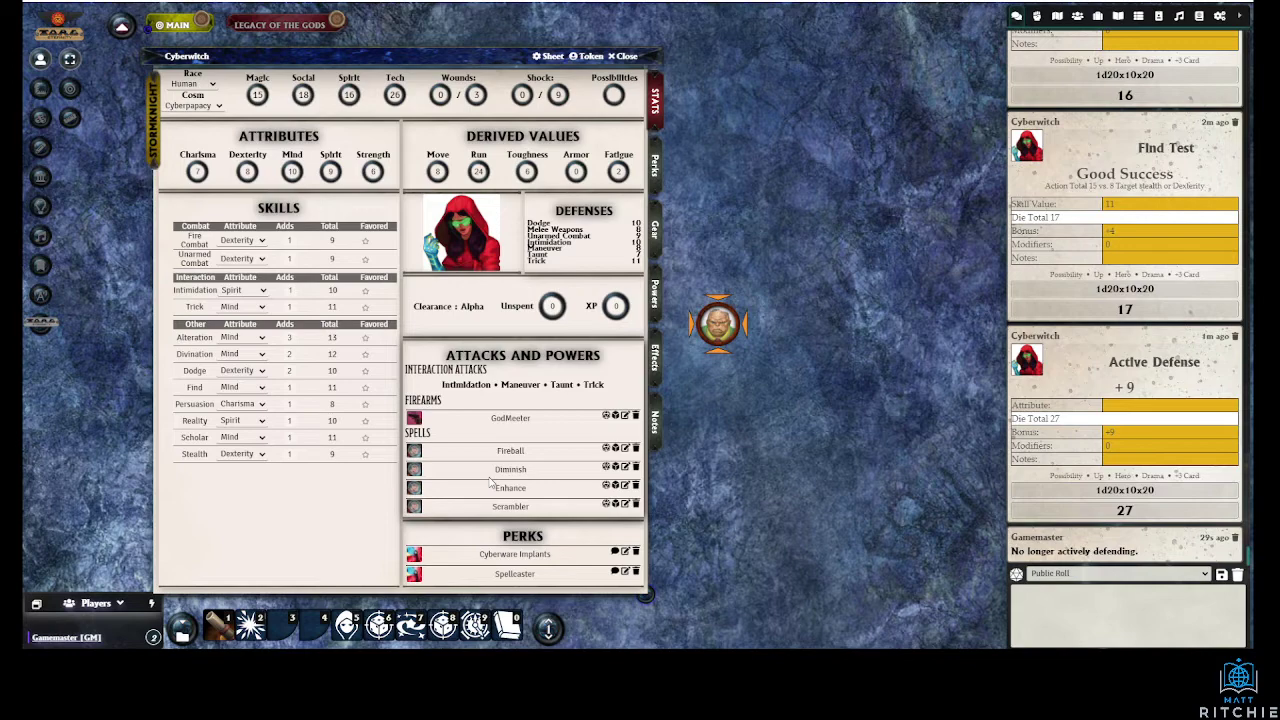
pyautogui.rightClick(717, 320)
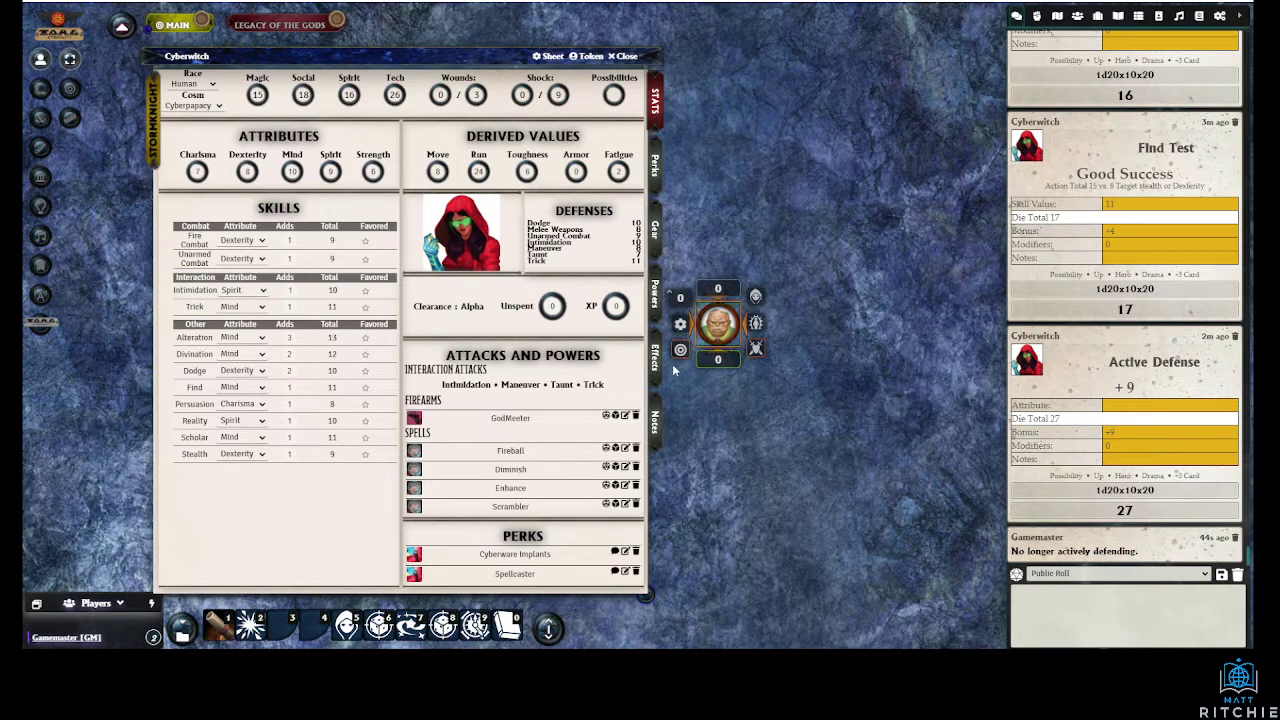
pyautogui.click(687, 165)
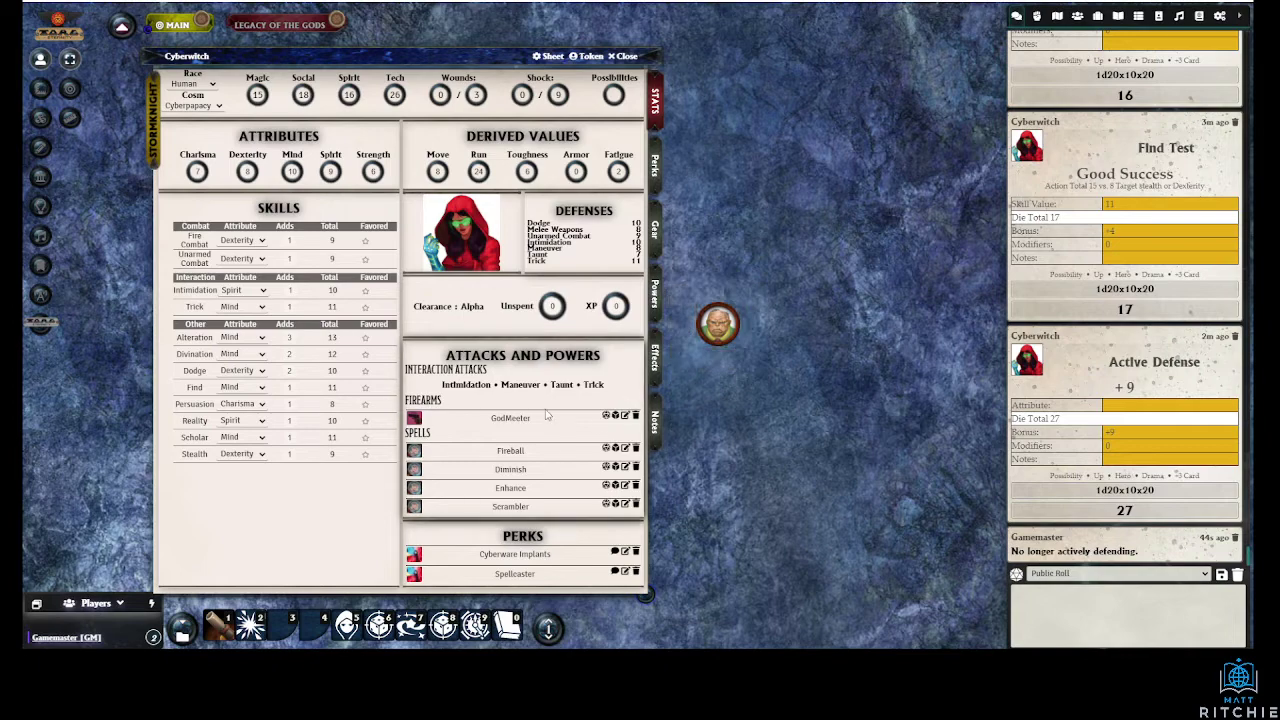
# Roll a GodMeeter attack for the Cyberwitch without a target, keeping the DN at Standard (10)
pyautogui.click(605, 418)
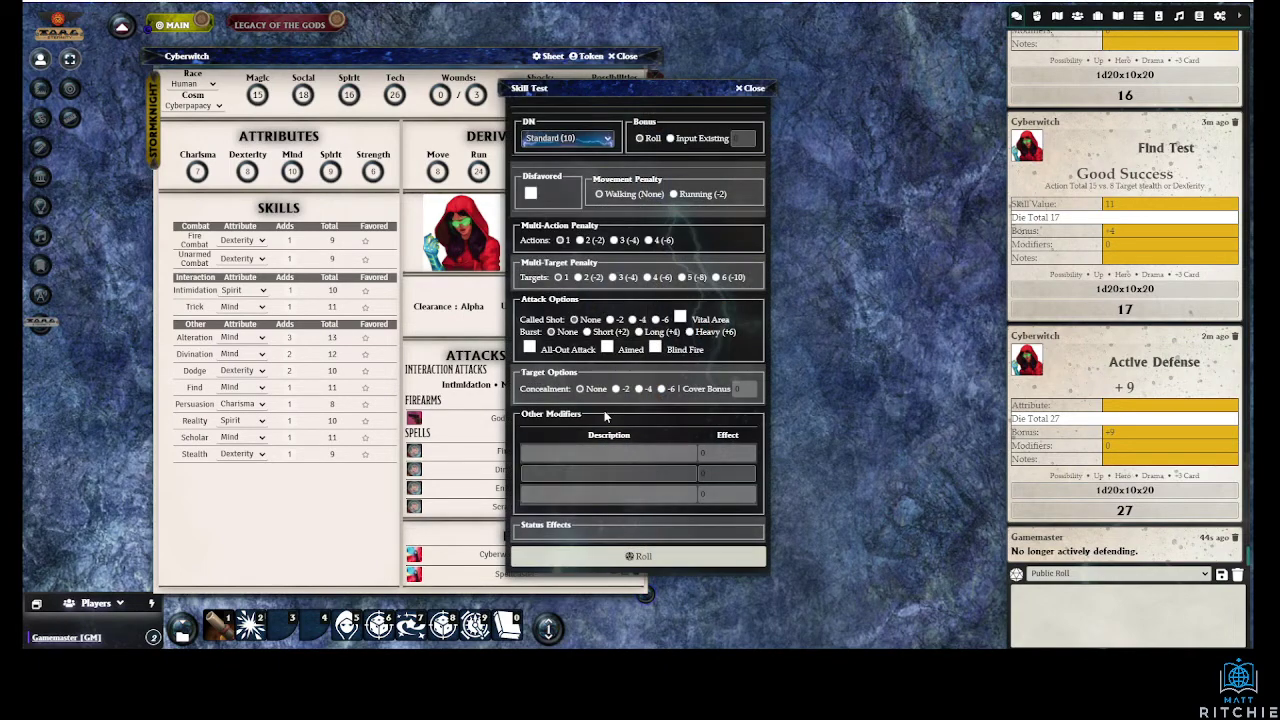
pyautogui.click(550, 140)
pyautogui.click(550, 143)
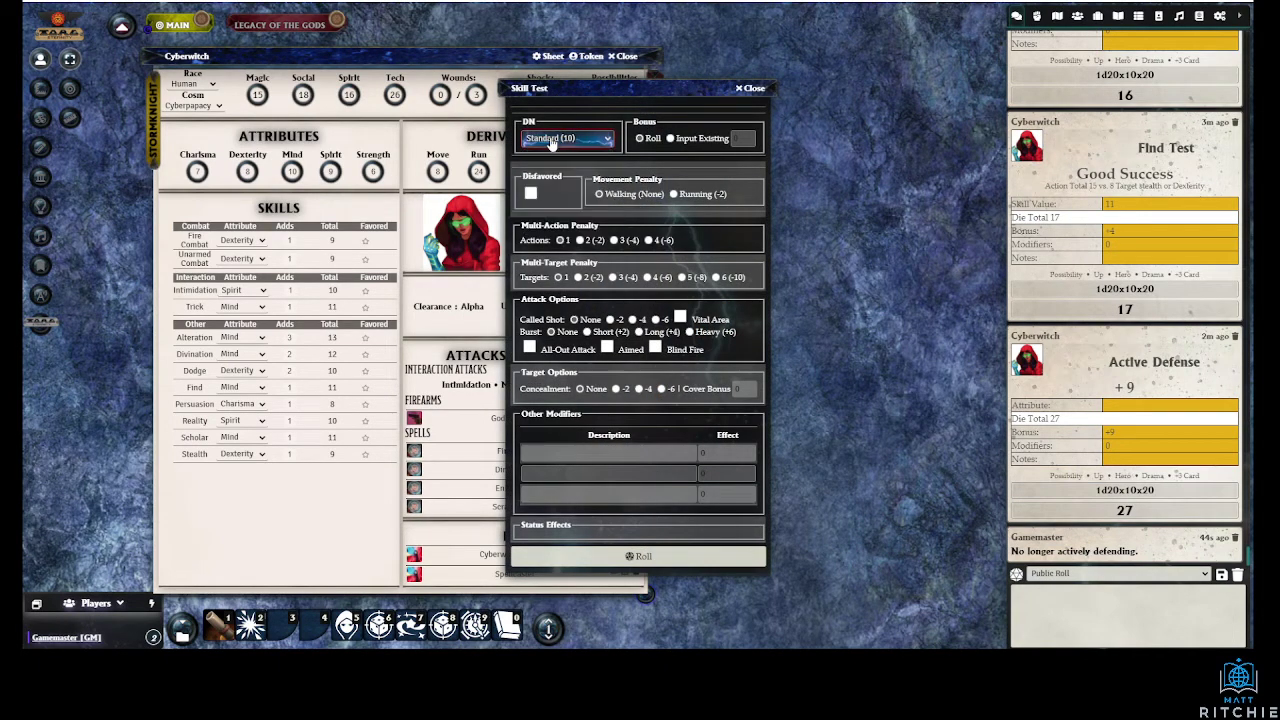
pyautogui.click(636, 556)
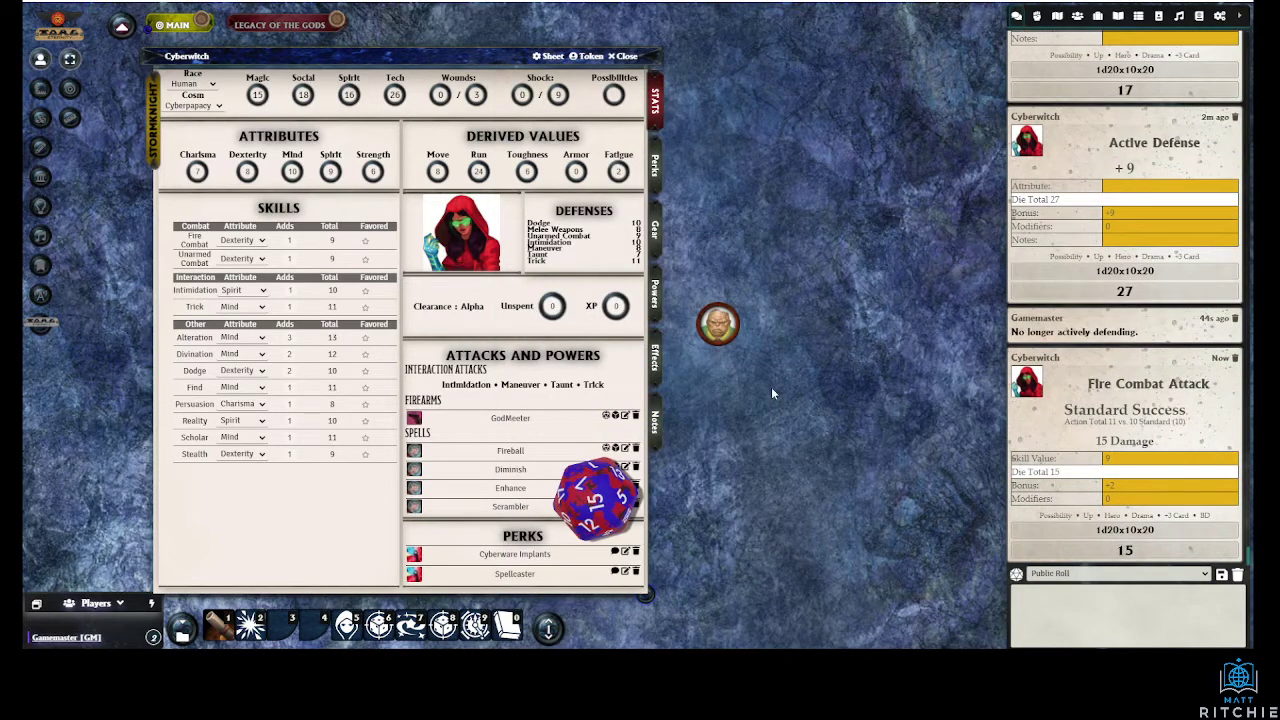
# Target the scene's token and roll a GodMeeter attack with the DN at Target dodge or Dexterity
pyautogui.rightClick(718, 323)
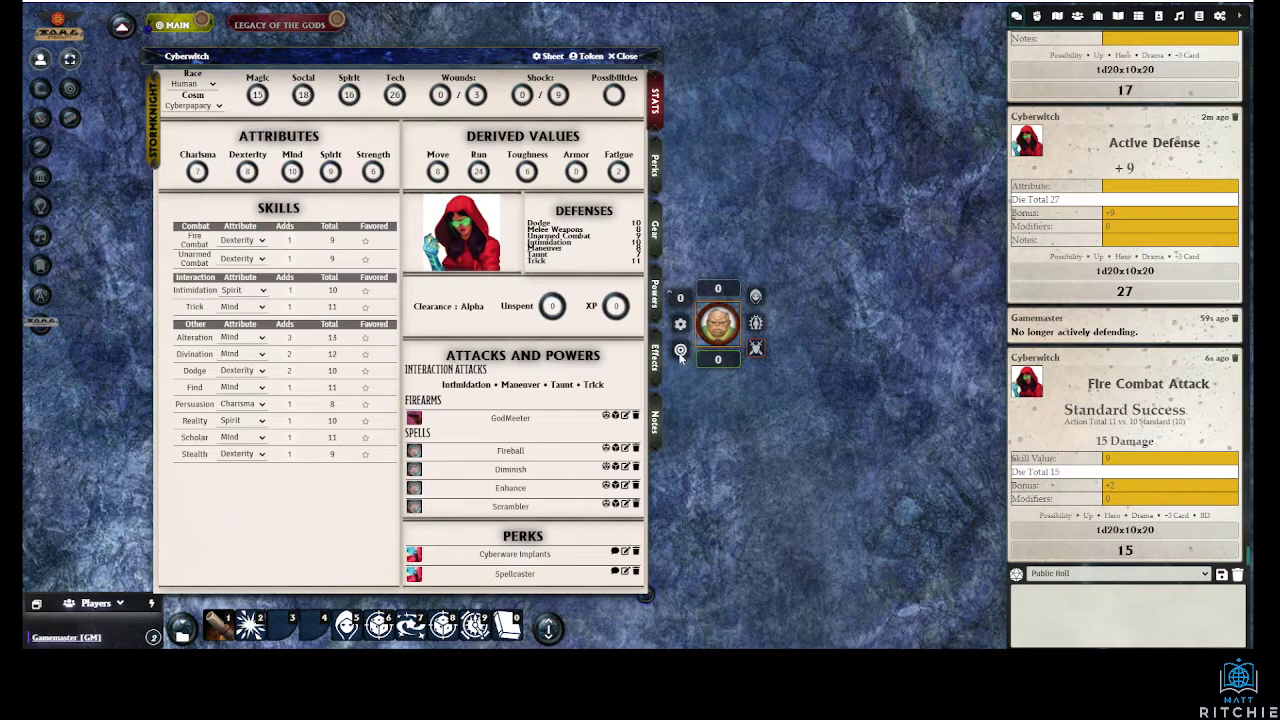
pyautogui.click(680, 351)
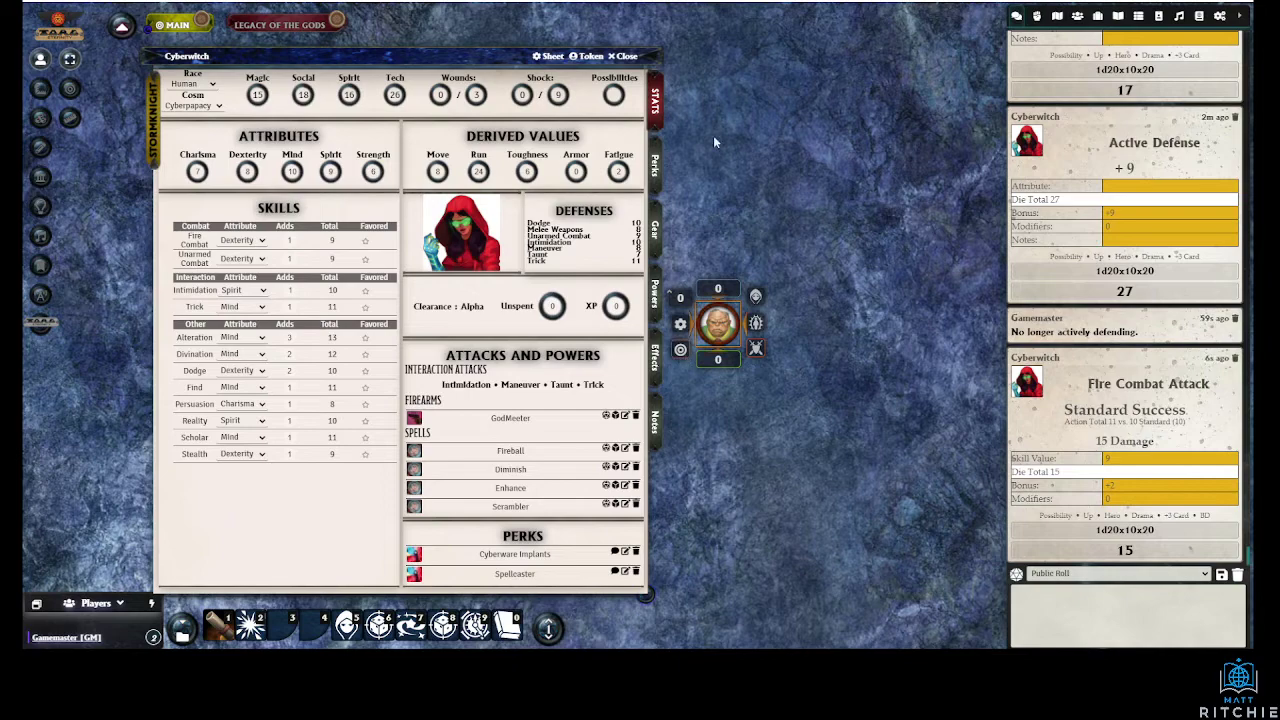
pyautogui.click(605, 415)
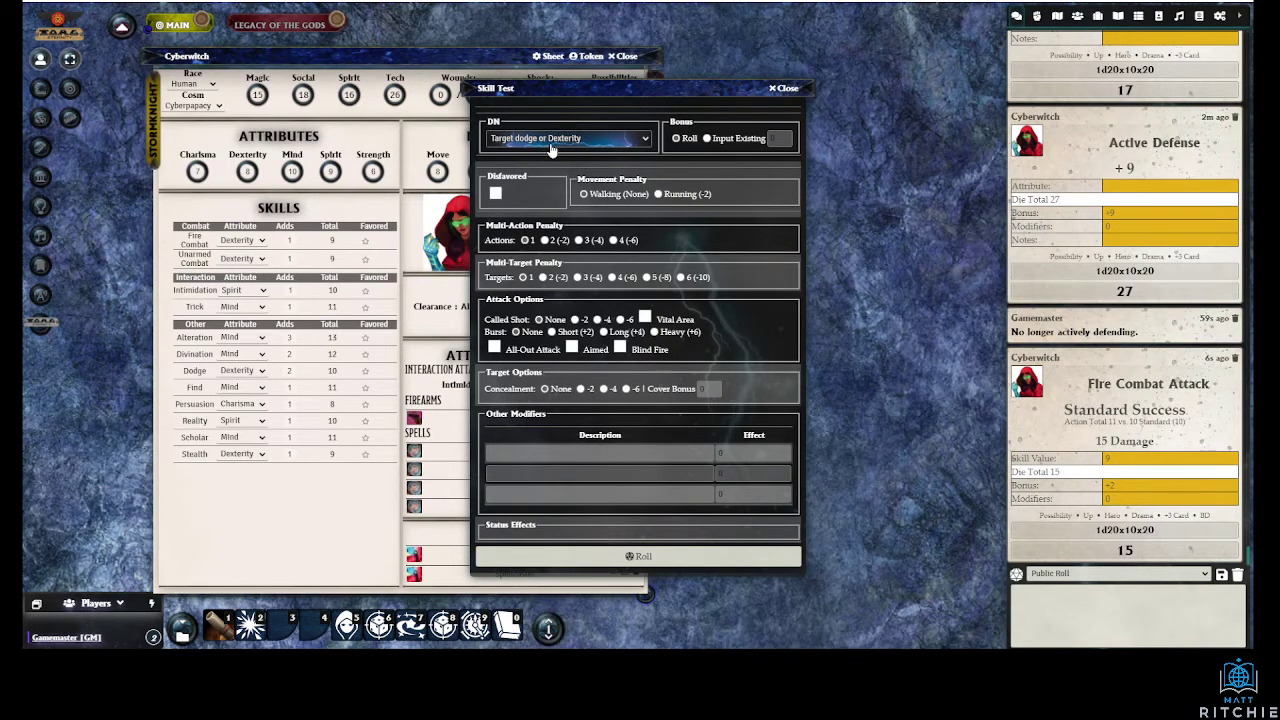
pyautogui.click(718, 555)
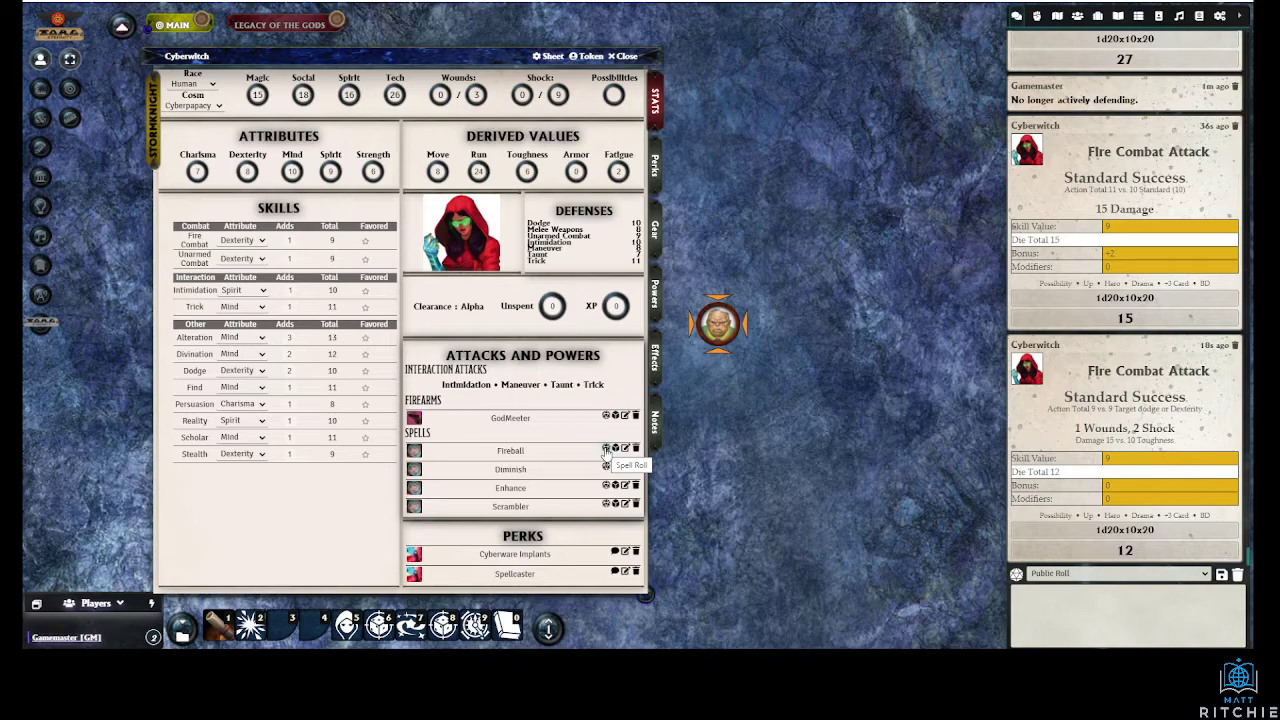
# Roll the Fireball spell twice against the targeted token with the default test options
pyautogui.click(606, 450)
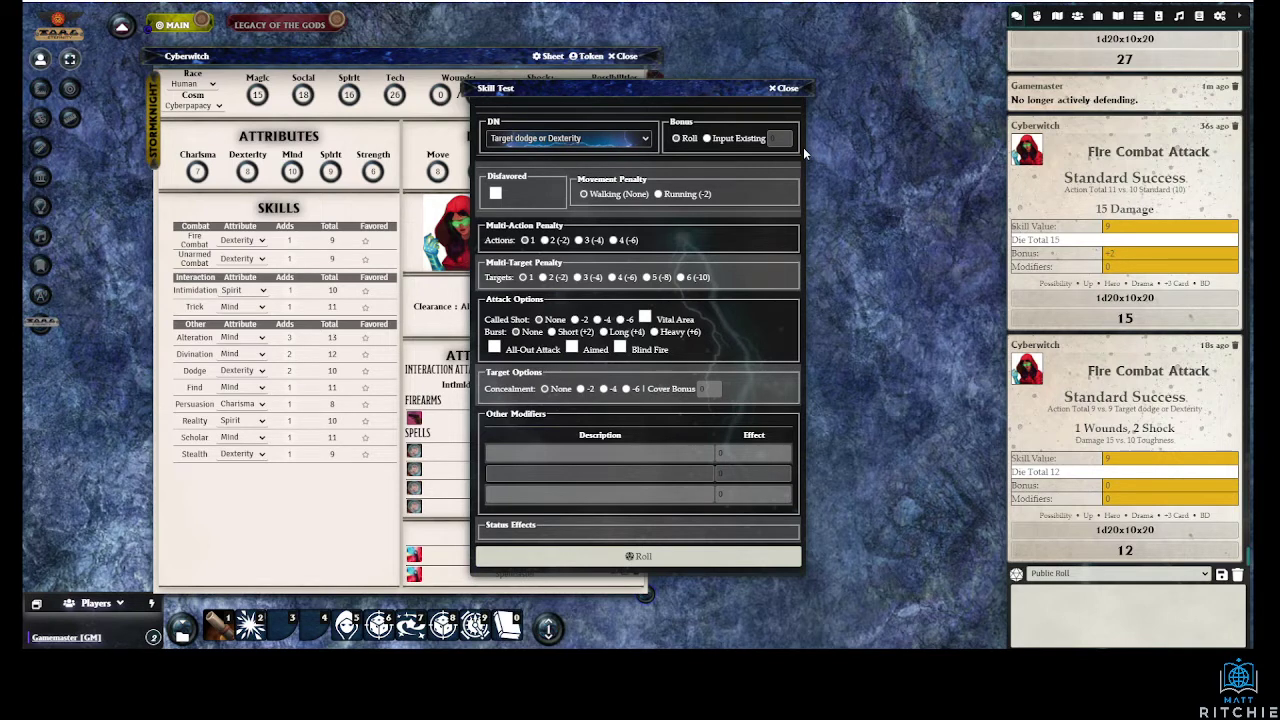
pyautogui.click(621, 557)
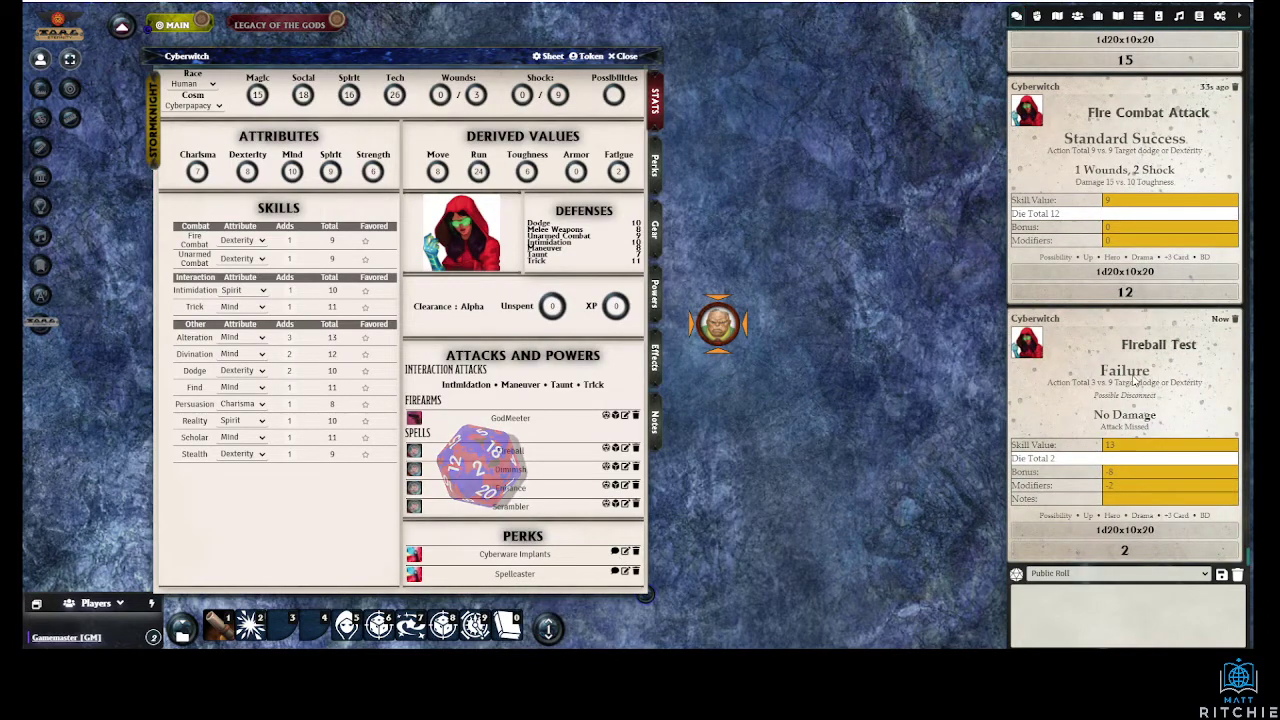
pyautogui.click(606, 448)
pyautogui.click(640, 556)
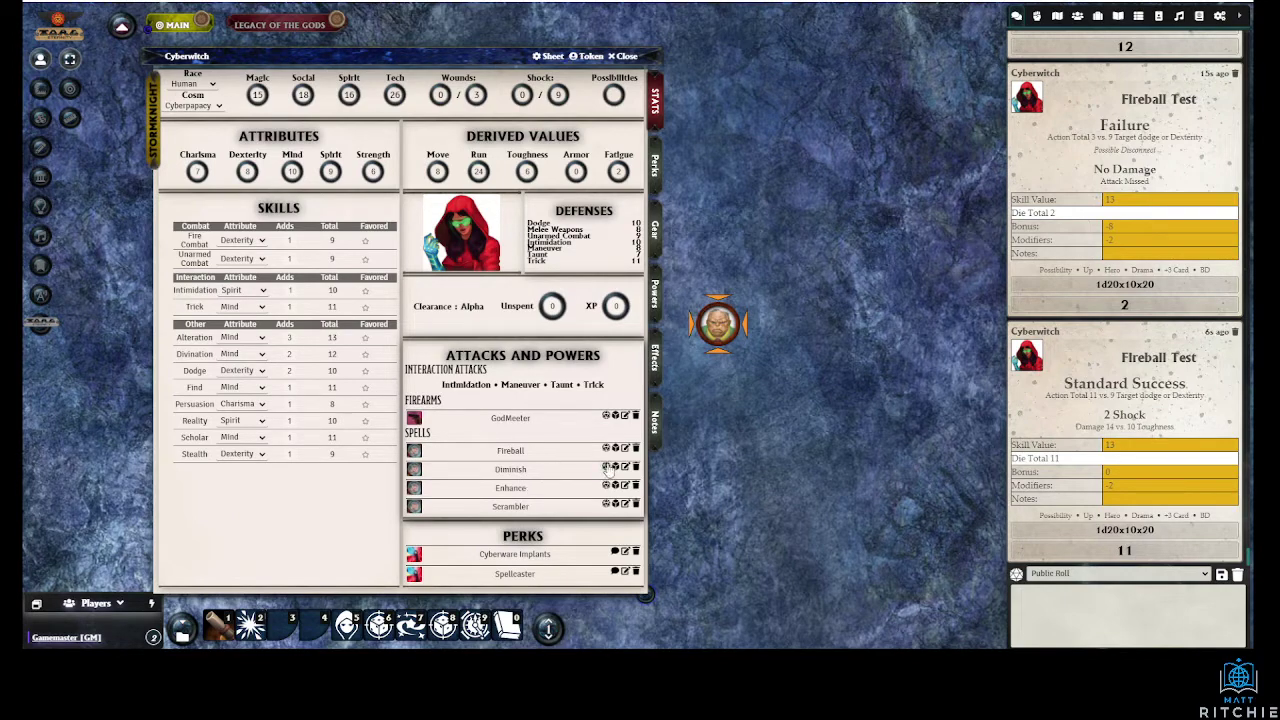
# Review the DN choices for the Diminish spell and roll it with the DN at Standard (10)
pyautogui.click(606, 466)
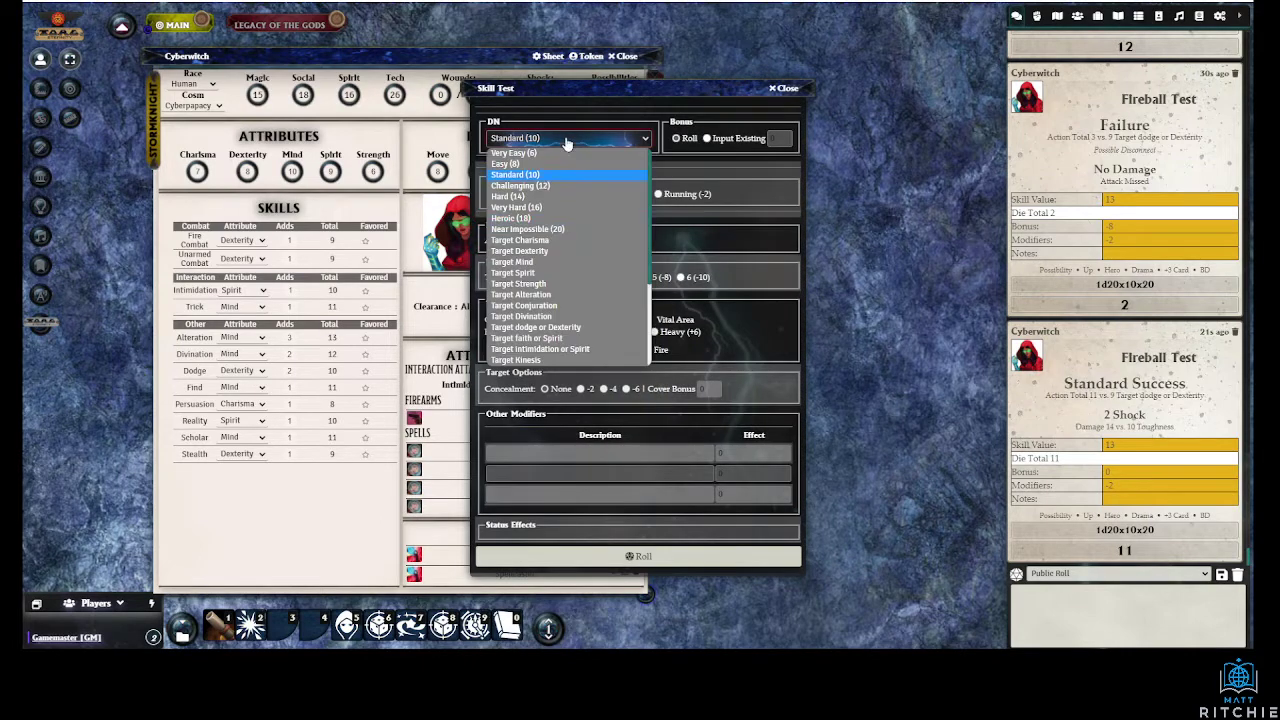
pyautogui.click(567, 140)
pyautogui.click(532, 95)
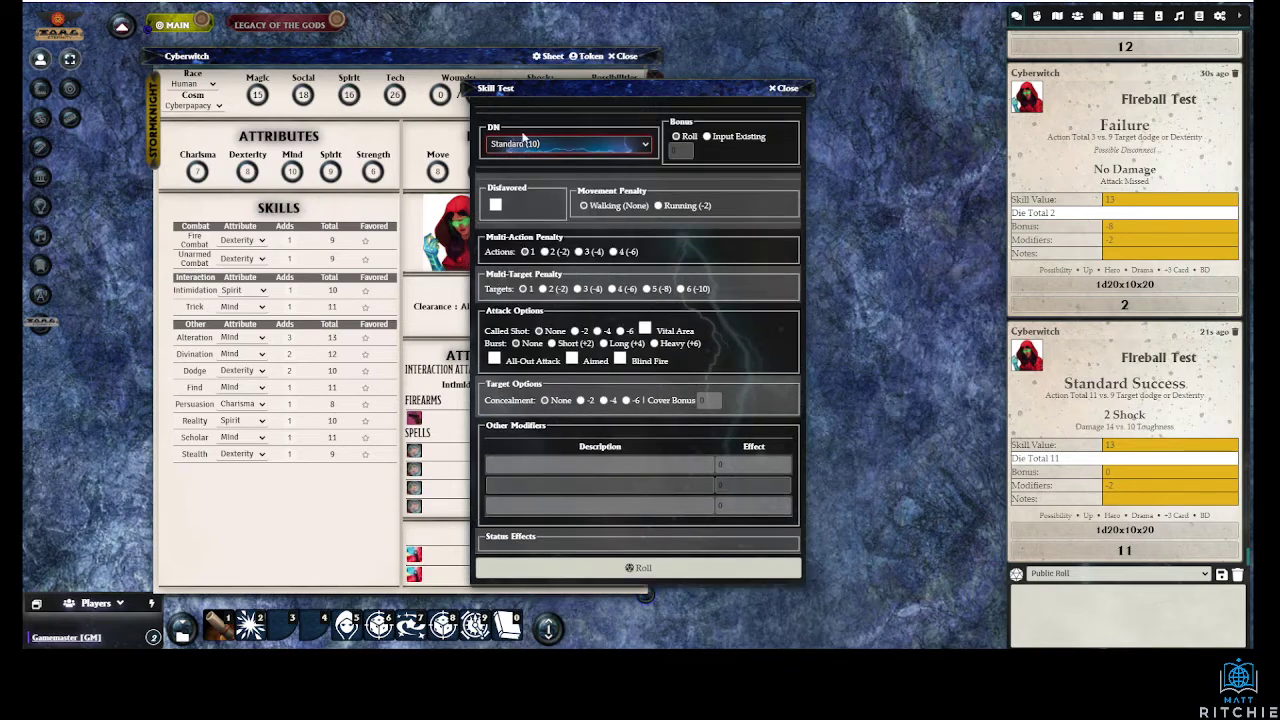
pyautogui.click(603, 565)
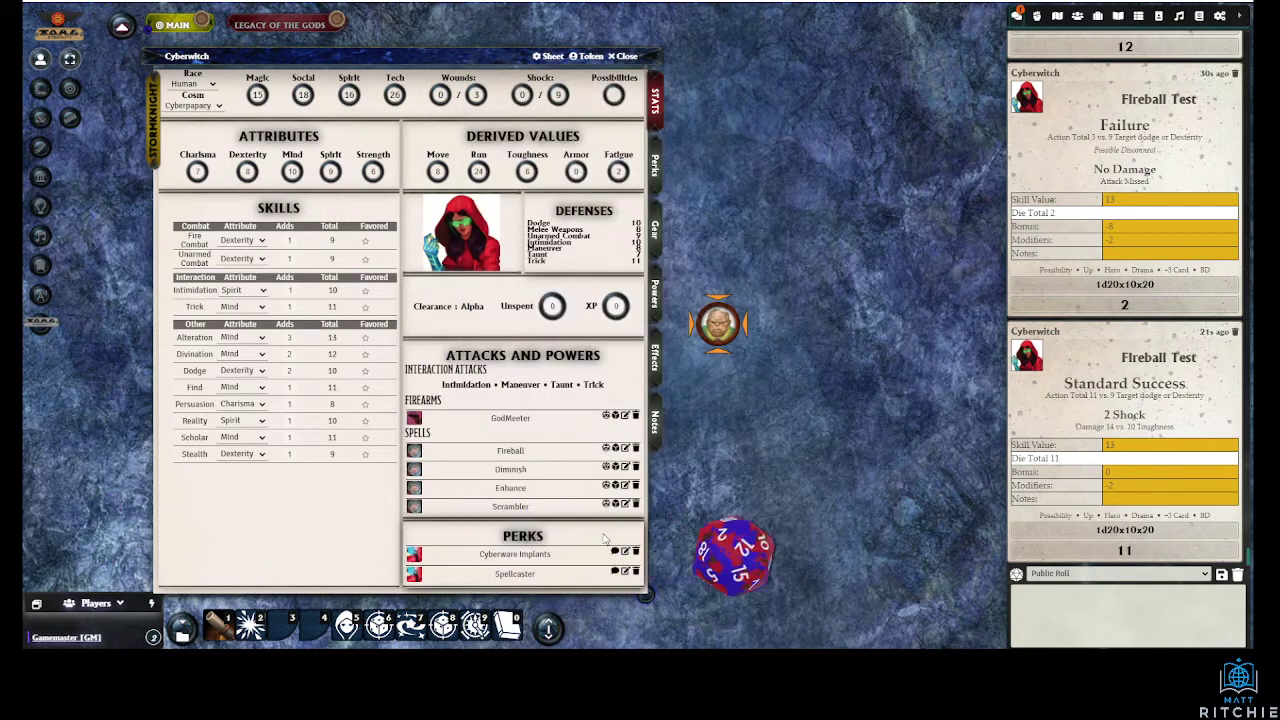